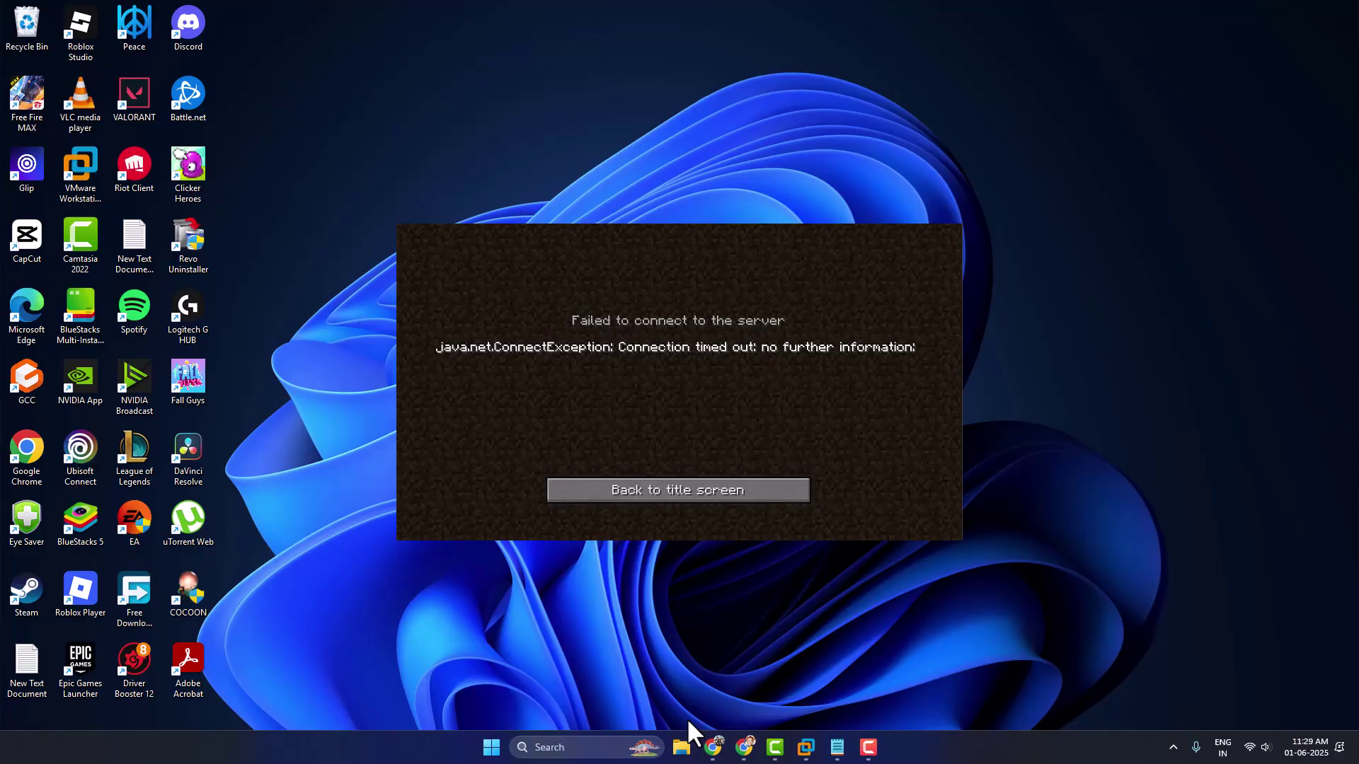
# Search 'java download', get Java for Desktops from java.com, and run its installer
pyautogui.click(713, 746)
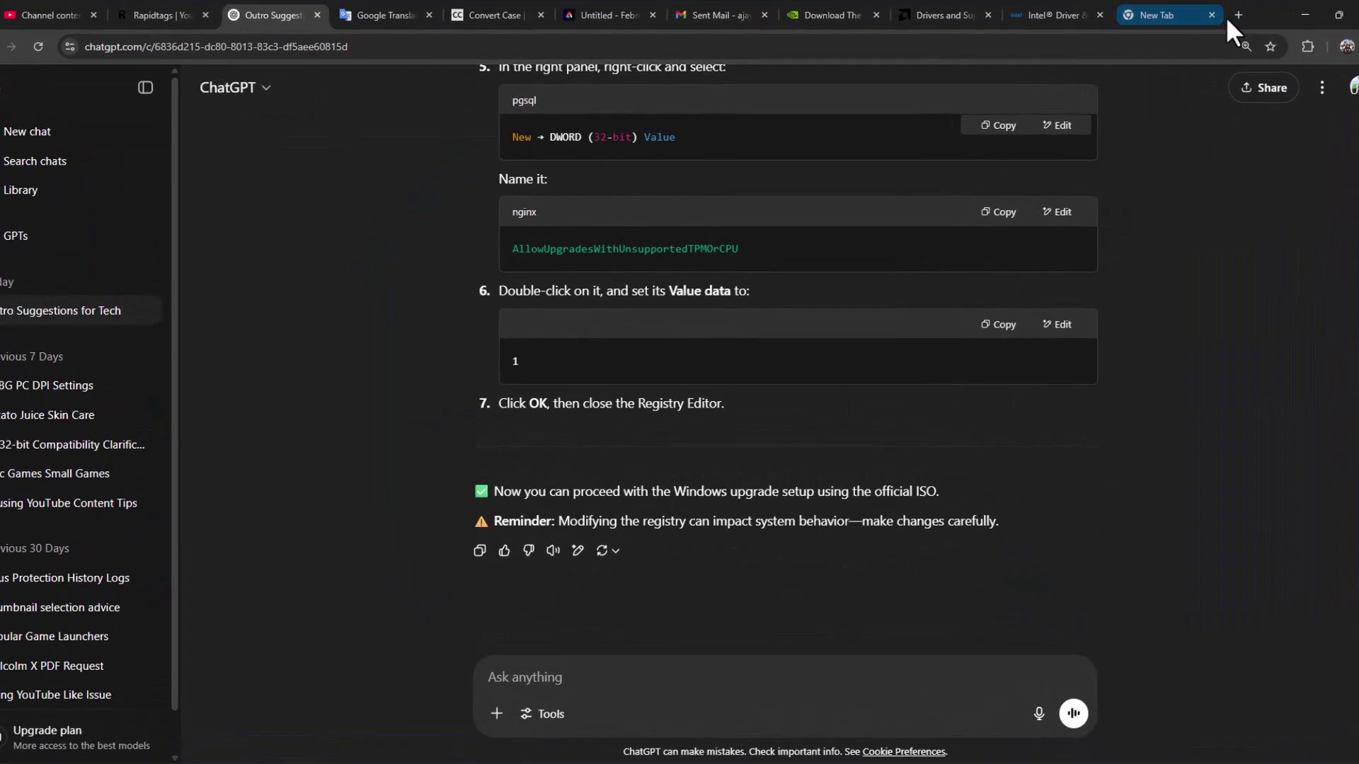
pyautogui.hotkey('ctrl', 't')
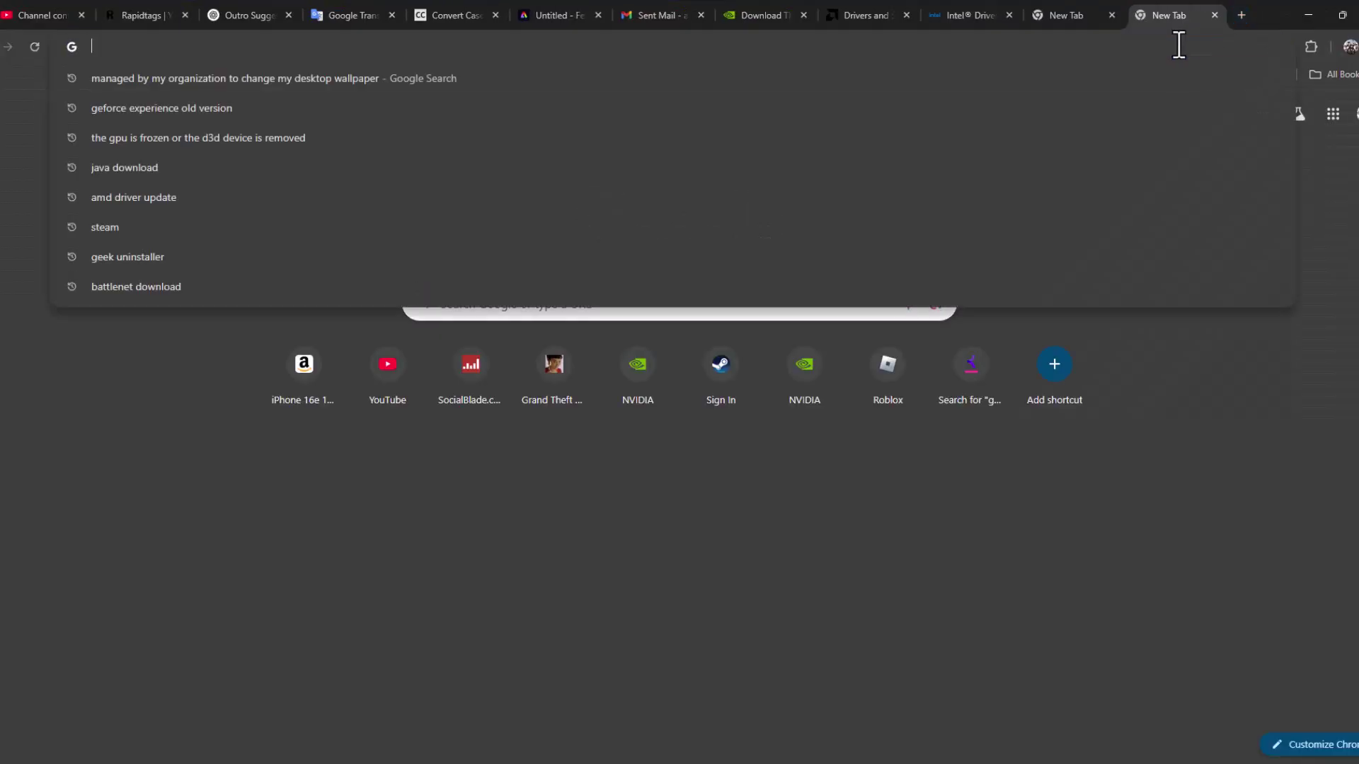
pyautogui.write('java download')
pyautogui.press('Return')
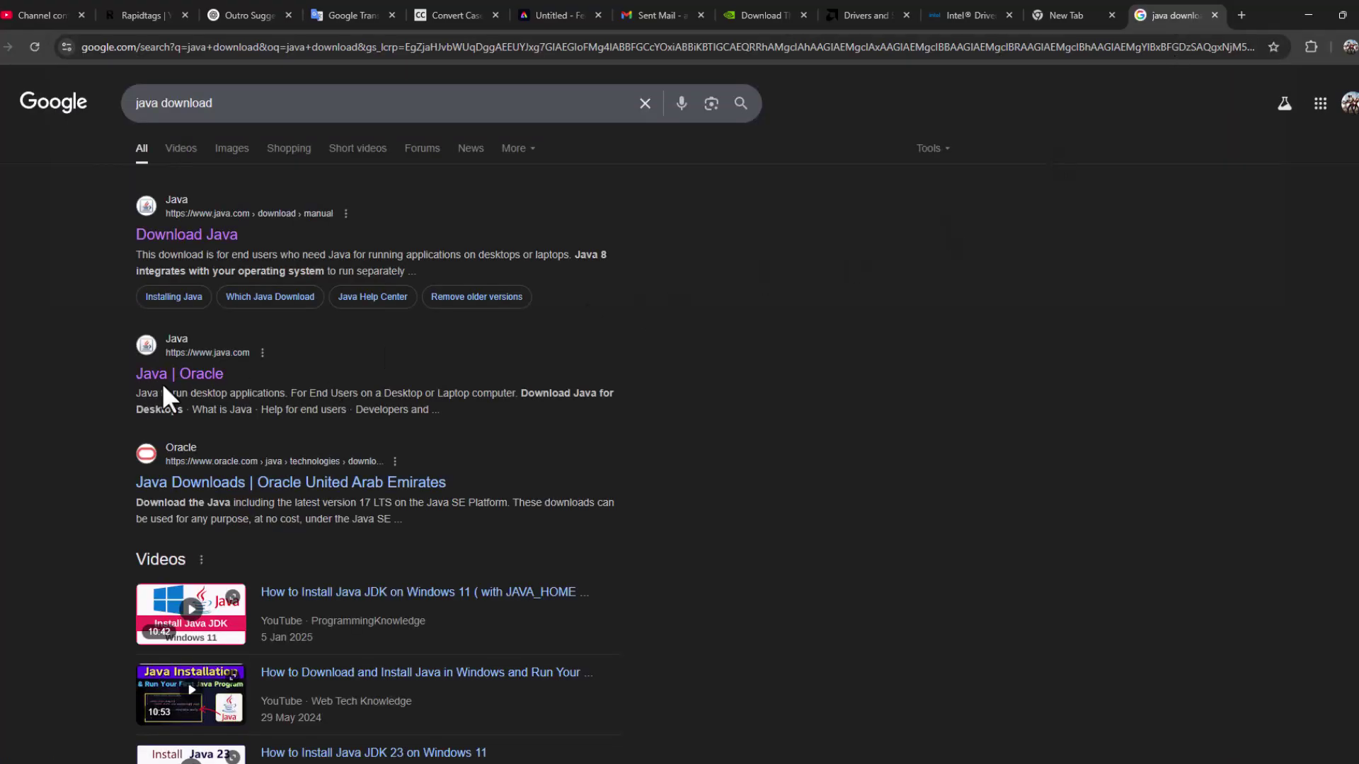
pyautogui.click(209, 394)
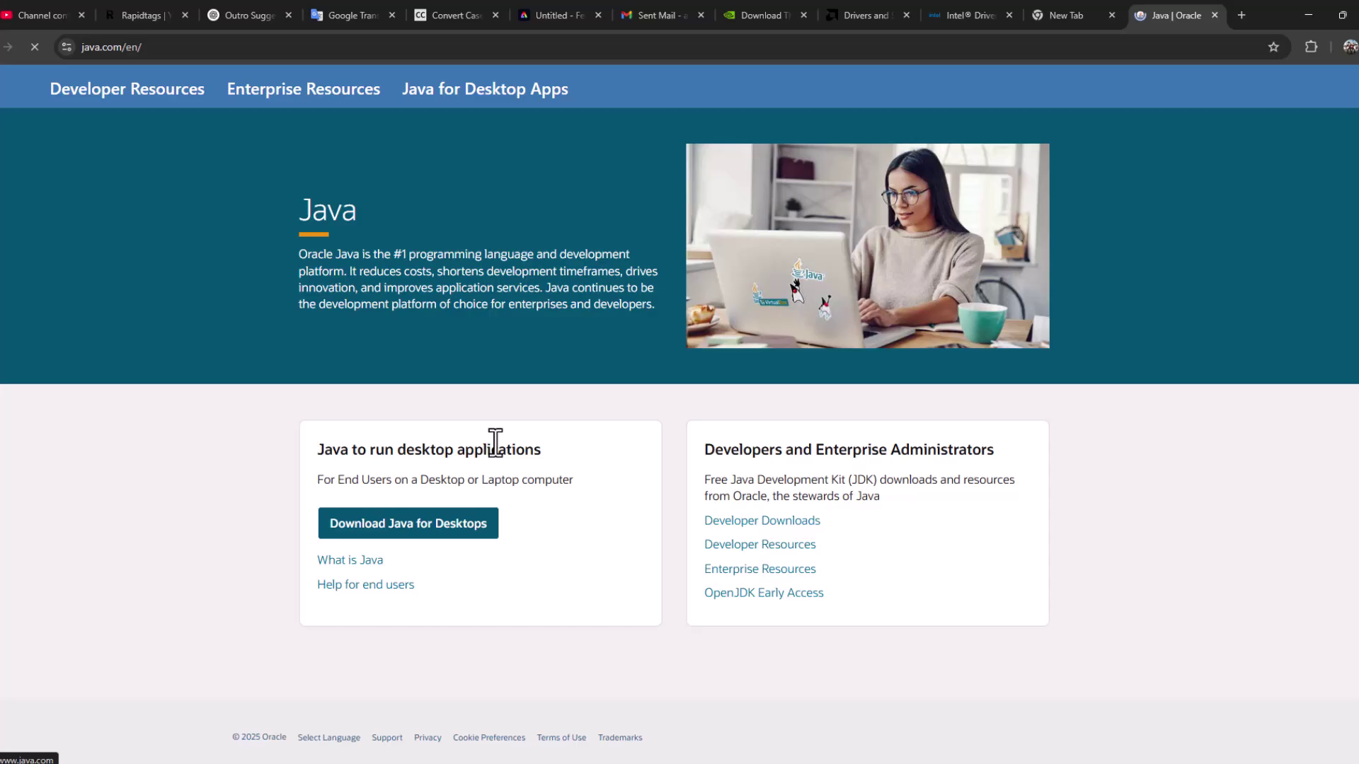
pyautogui.click(417, 534)
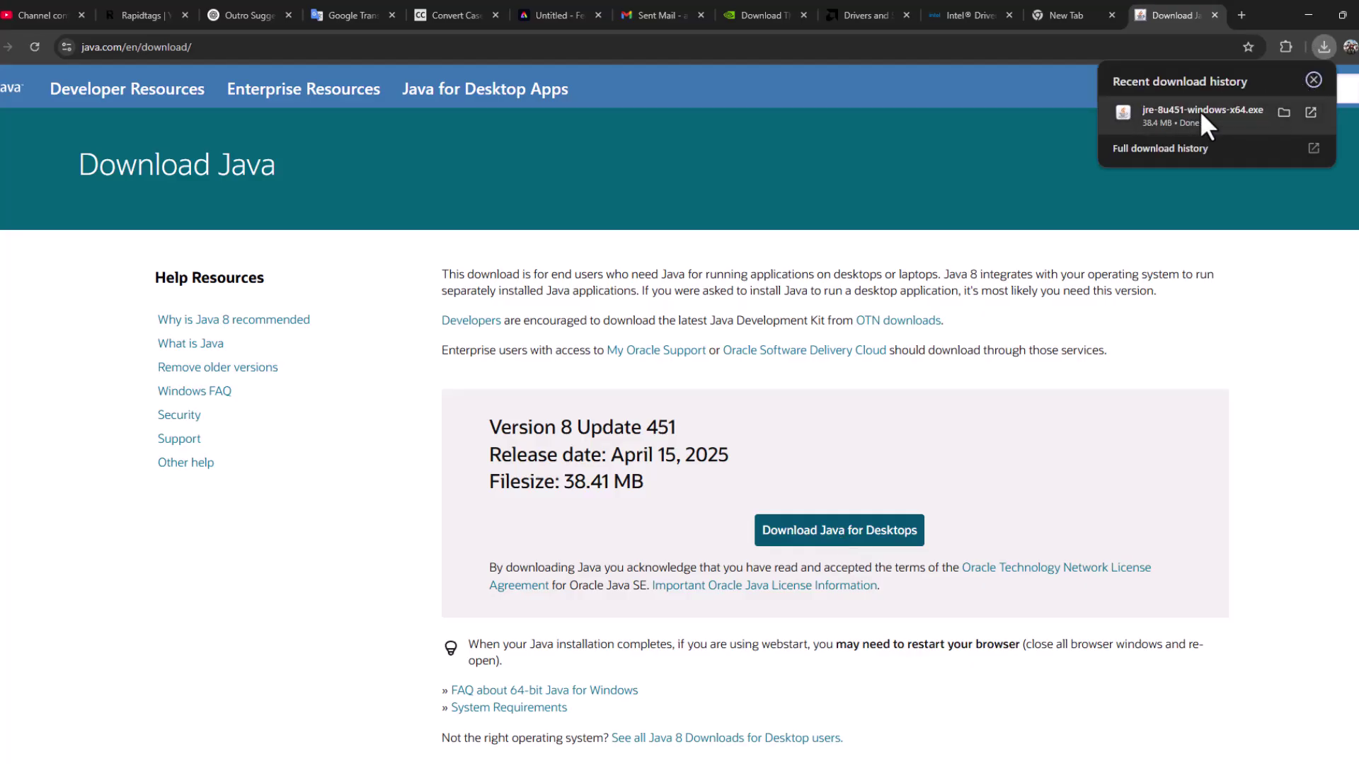
pyautogui.click(1238, 114)
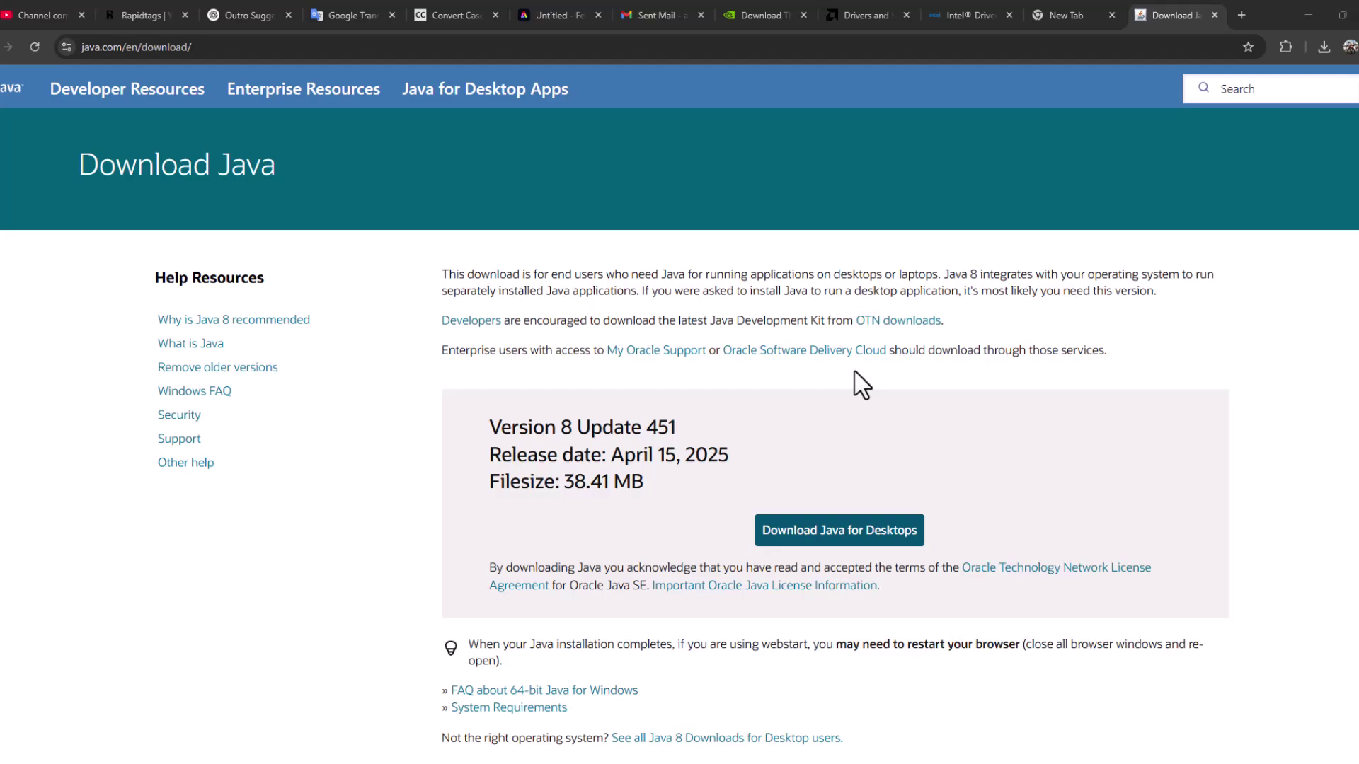
pyautogui.click(815, 524)
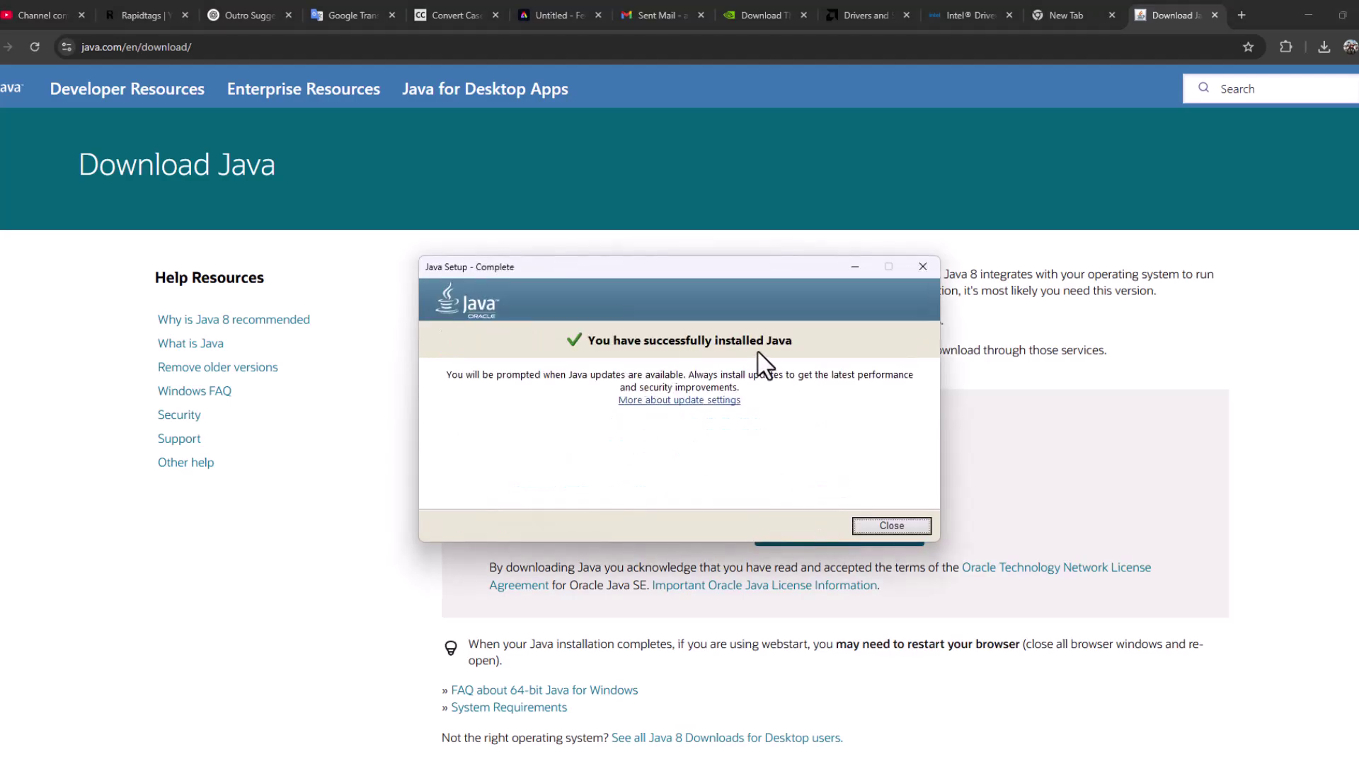
# Close the Java setup and open 'Allow an app through Windows Firewall' from Start
pyautogui.click(890, 526)
pyautogui.click(1308, 15)
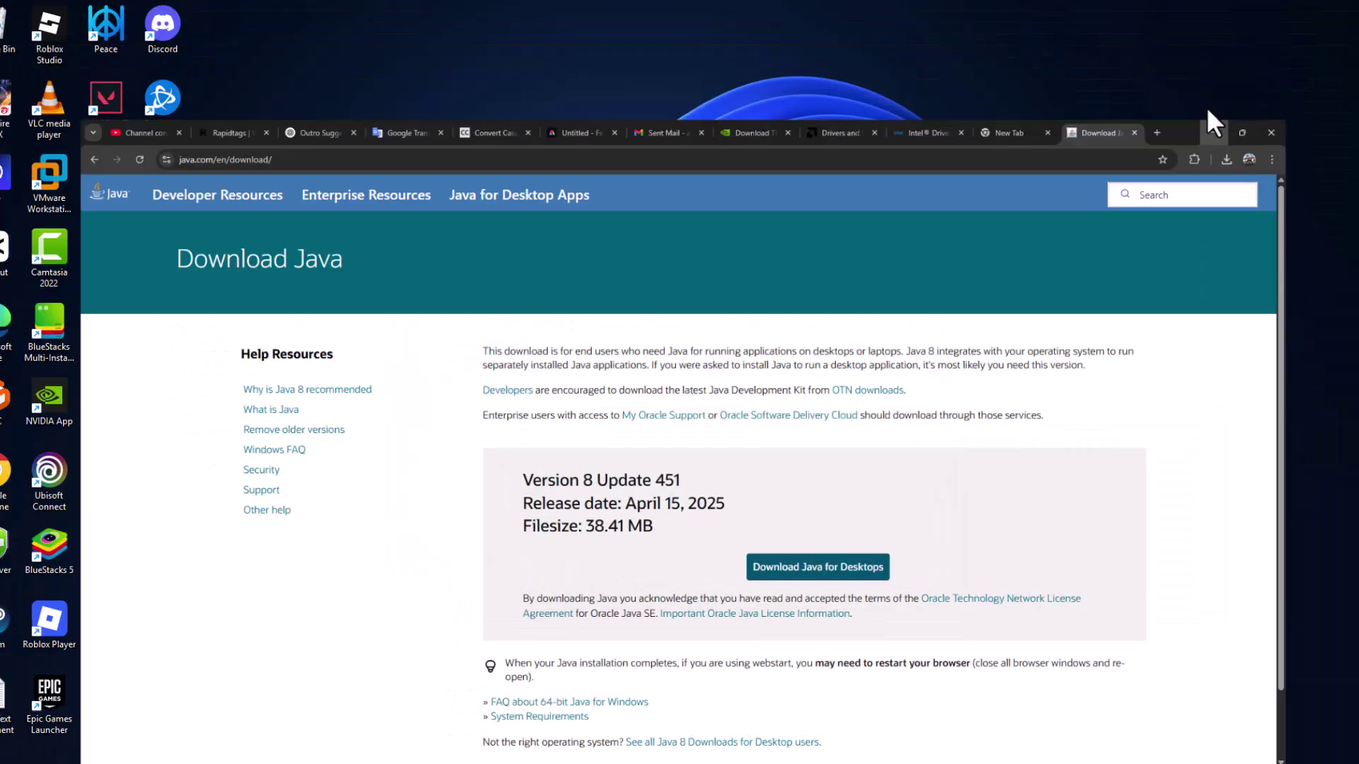
pyautogui.press('super')
pyautogui.write('a')
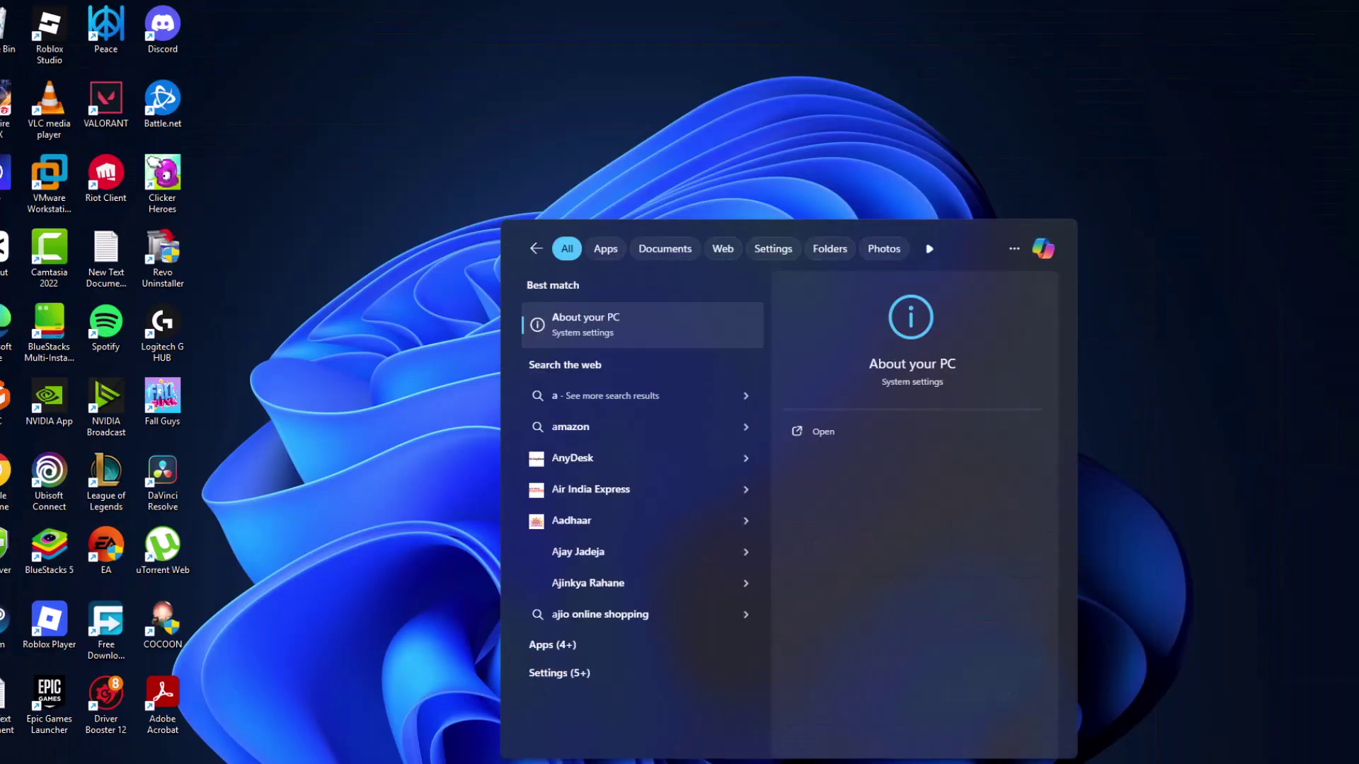
pyautogui.write('llo')
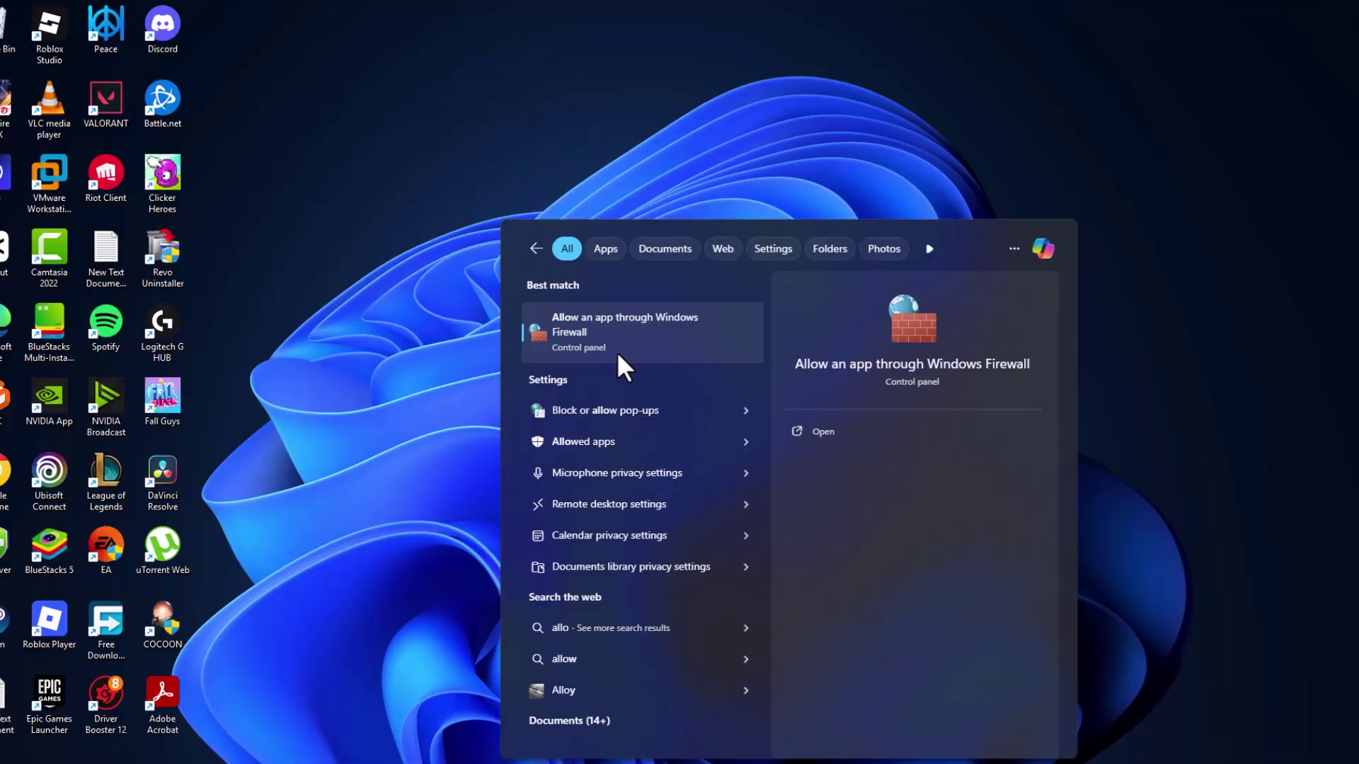
pyautogui.click(649, 348)
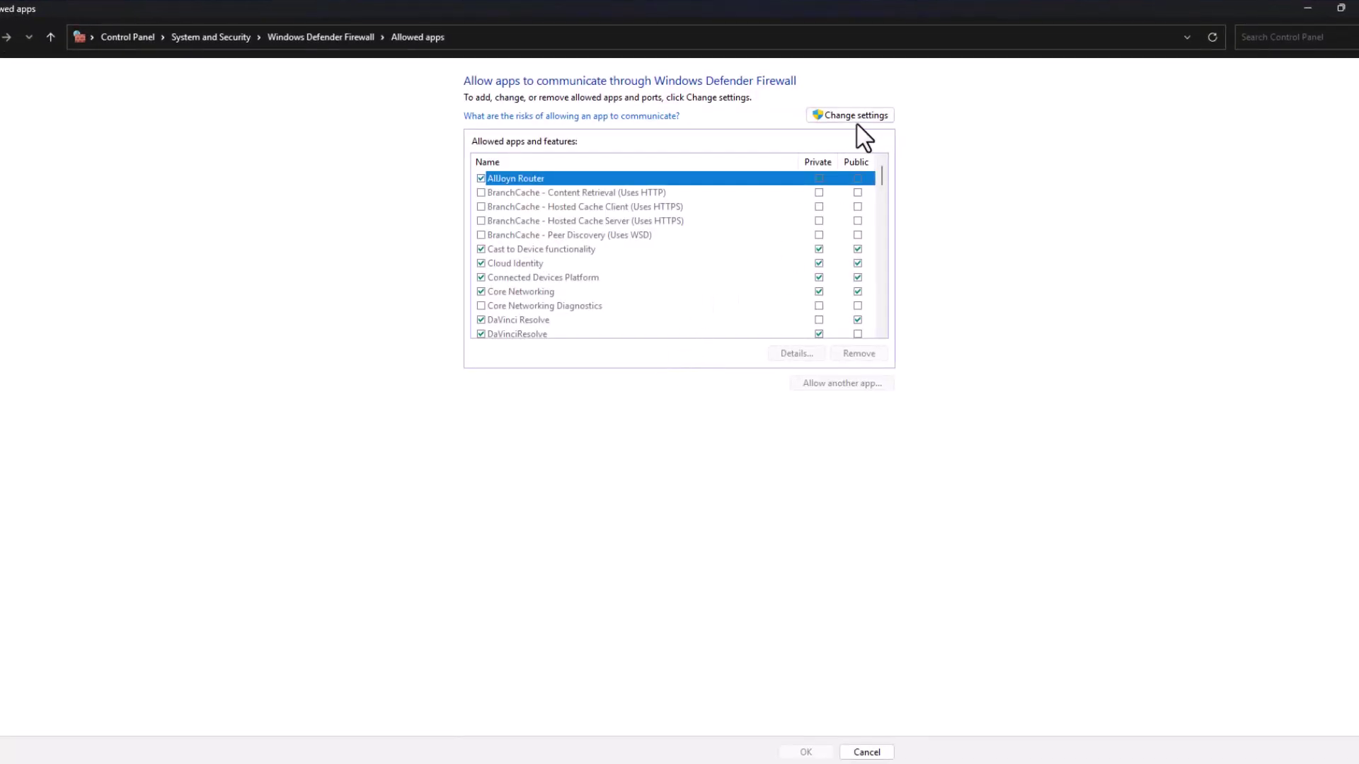
# Unlock the allowed apps list with Change settings, cancel Allow another app, and minimize the window
pyautogui.click(853, 119)
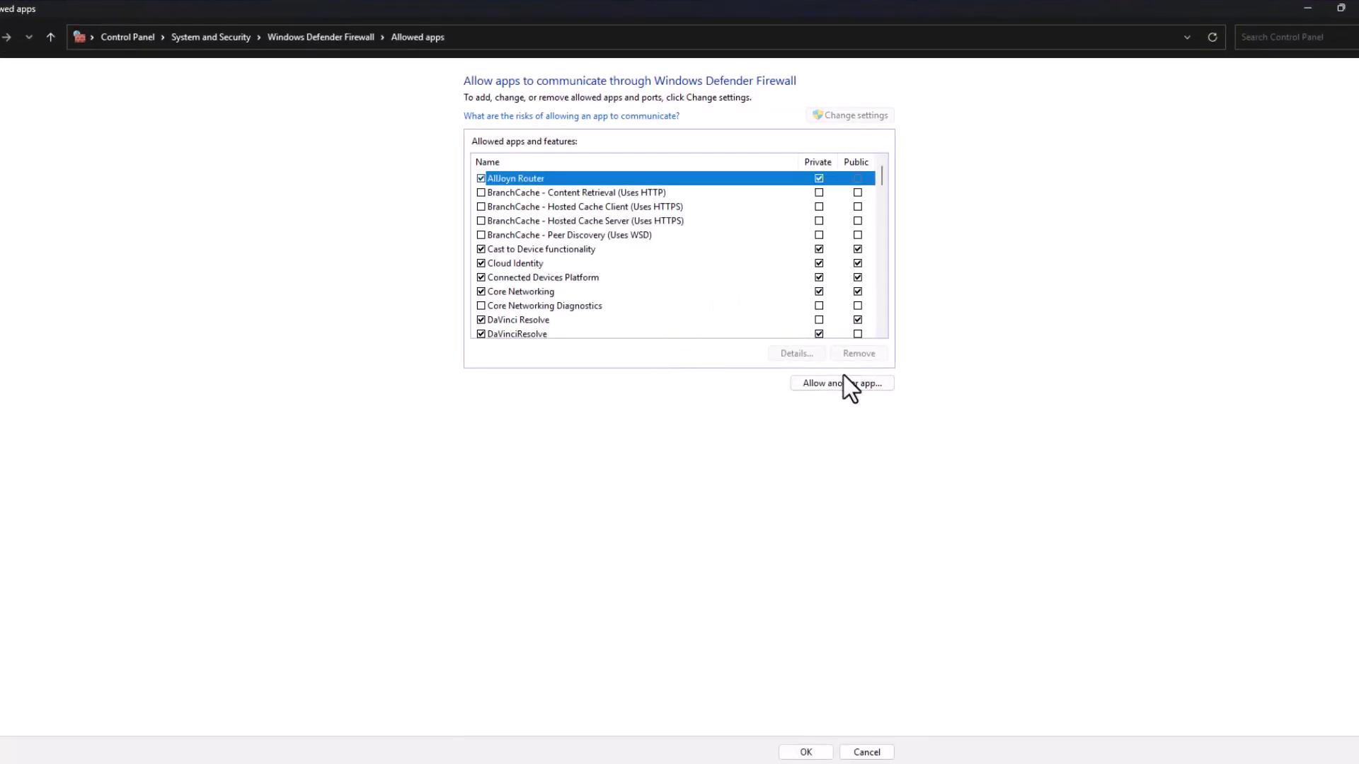
pyautogui.click(884, 386)
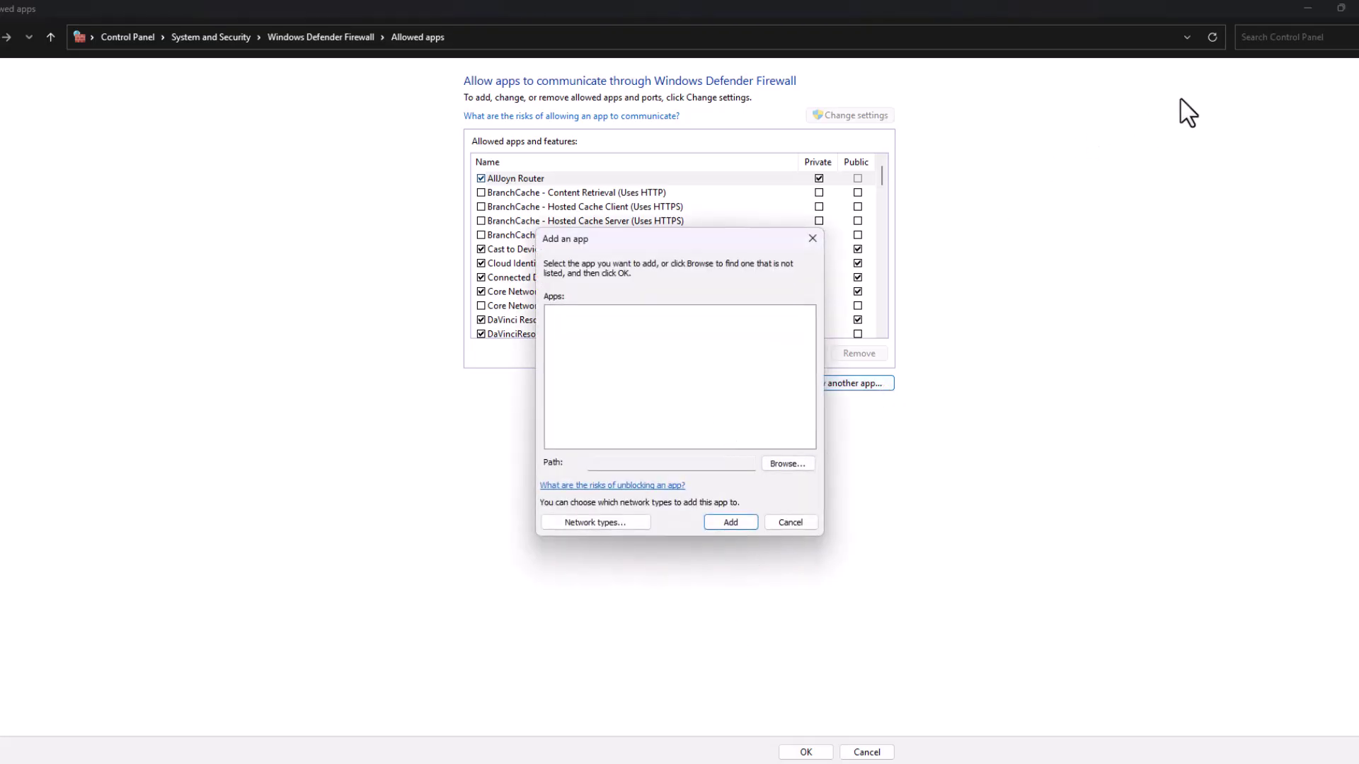
pyautogui.click(812, 238)
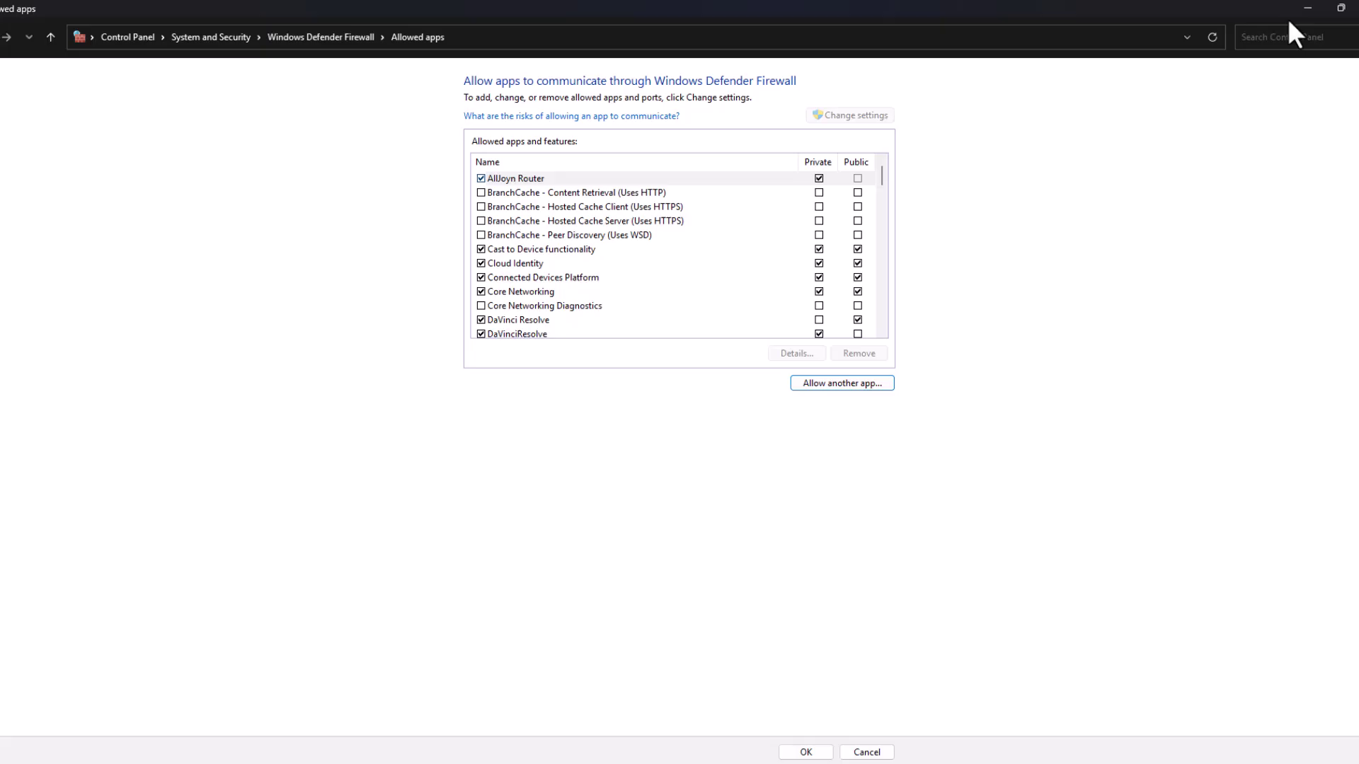
pyautogui.click(1306, 9)
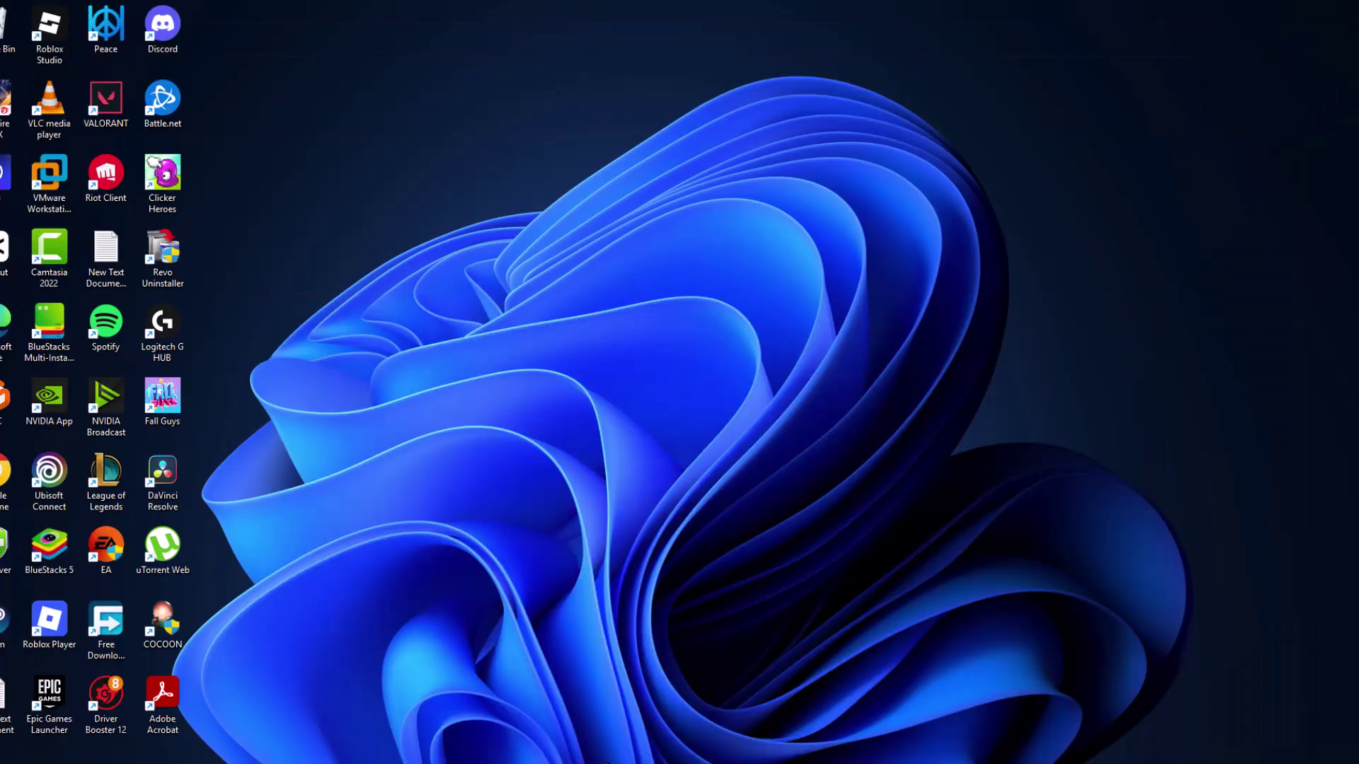
# Follow About Java's file location twice to reach the Java installation folder
pyautogui.press('super')
pyautogui.write('java')
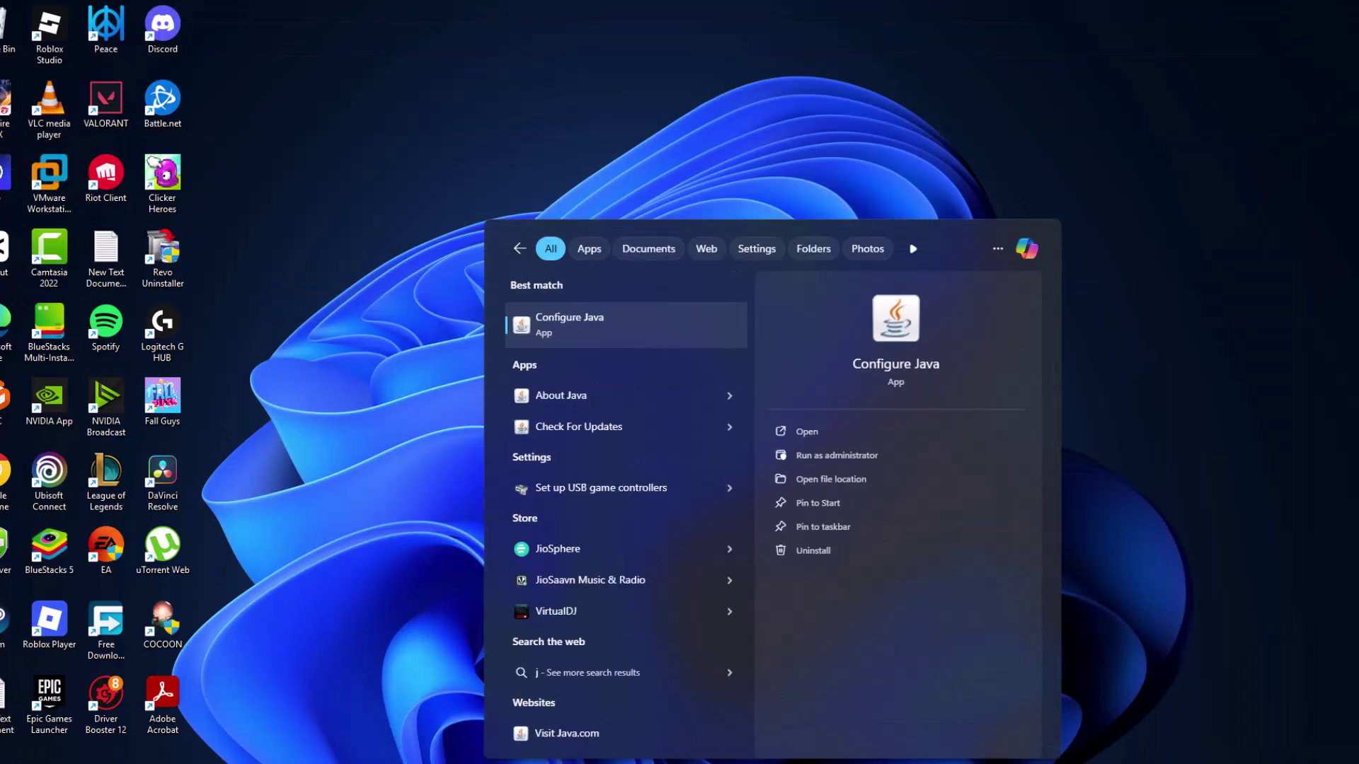
pyautogui.rightClick(583, 331)
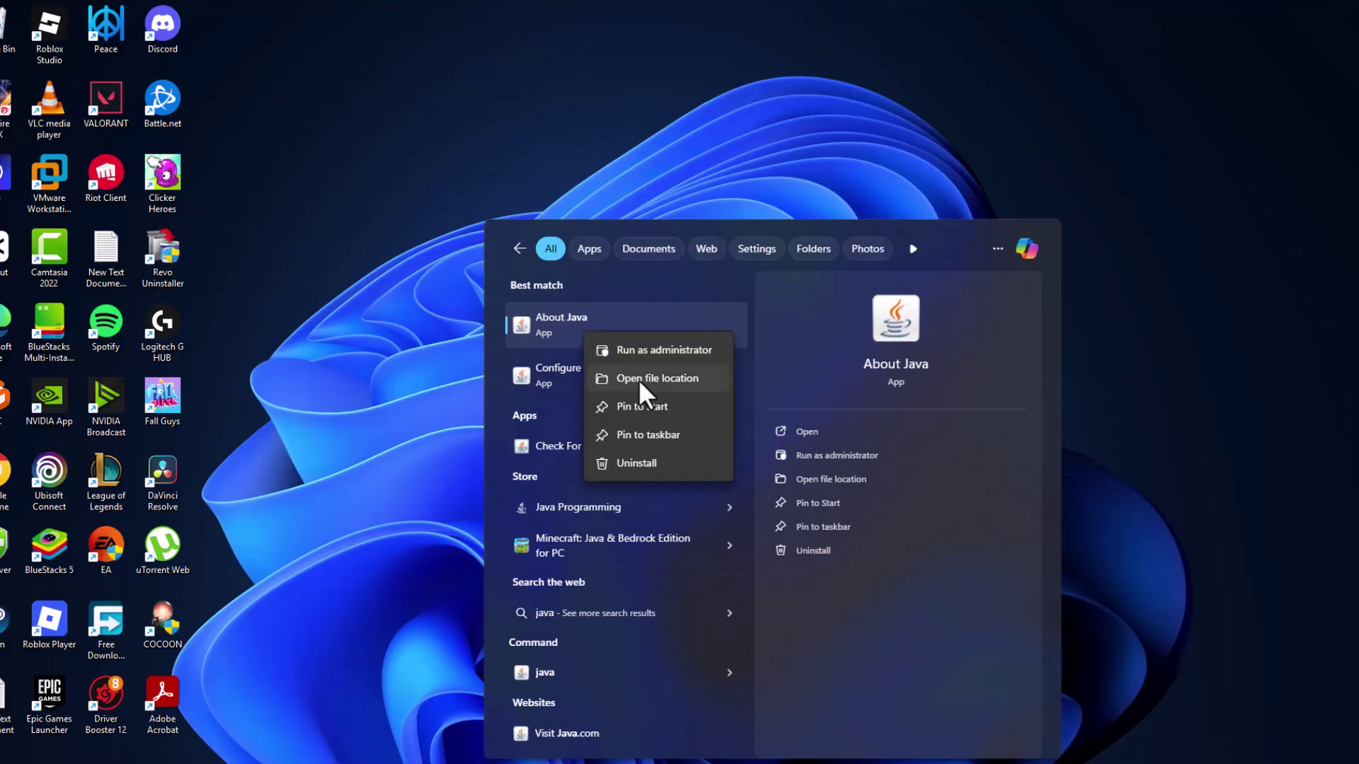
pyautogui.click(668, 380)
pyautogui.click(673, 350)
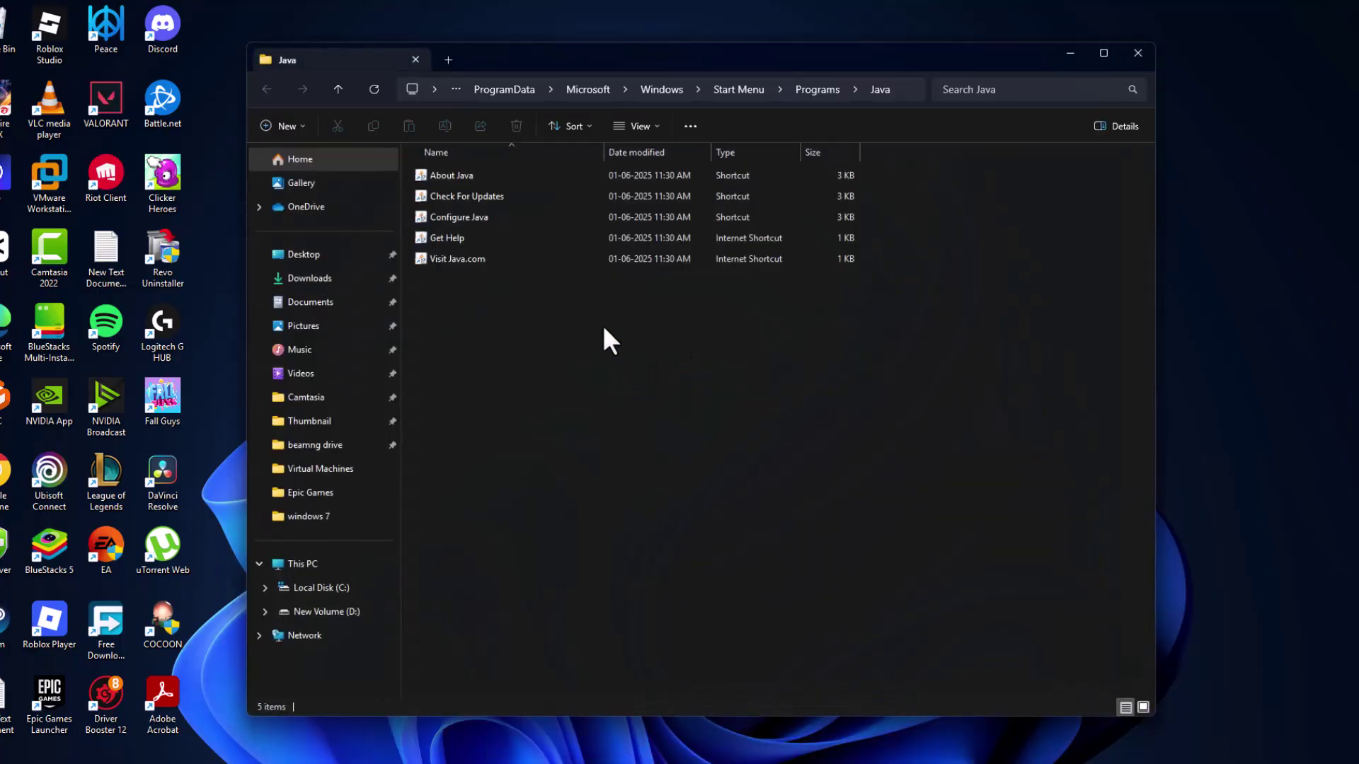
pyautogui.rightClick(464, 176)
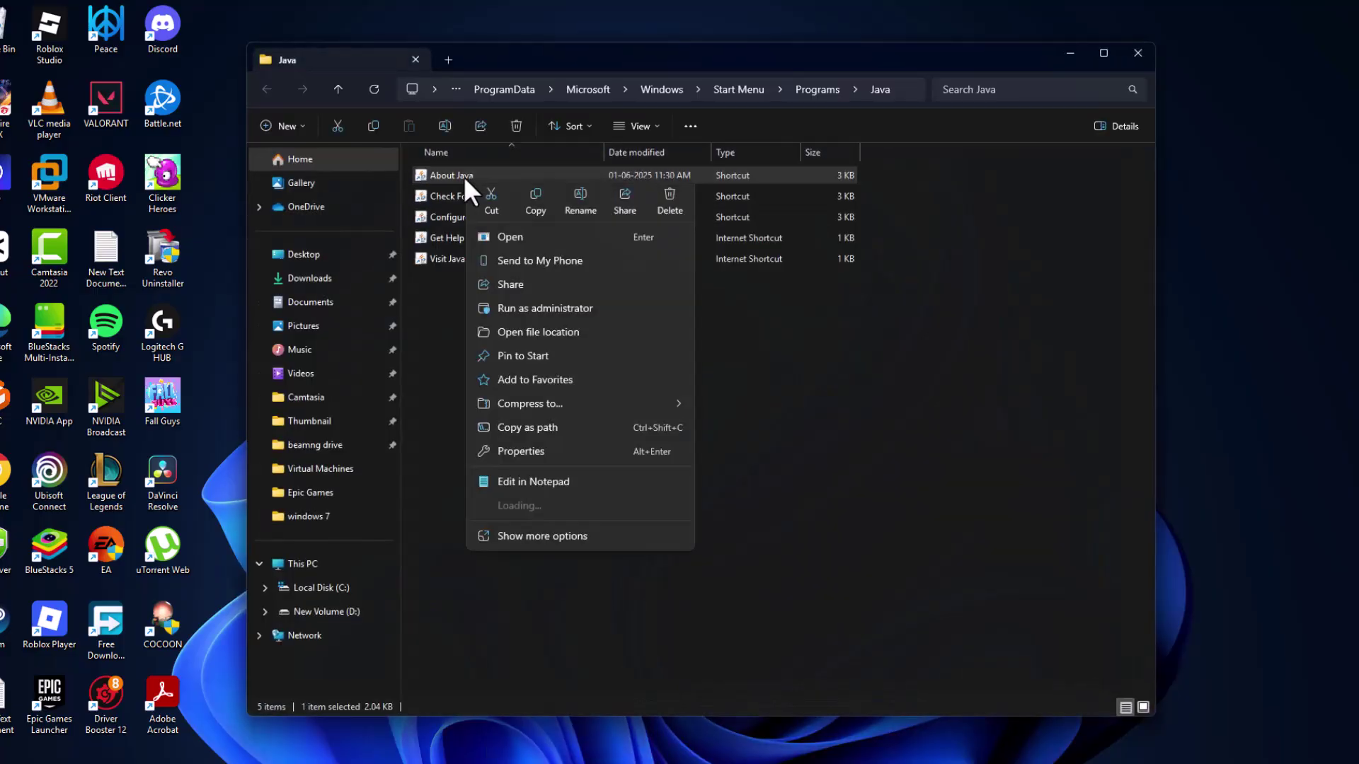
pyautogui.click(536, 332)
pyautogui.scroll(-4, 924, 453)
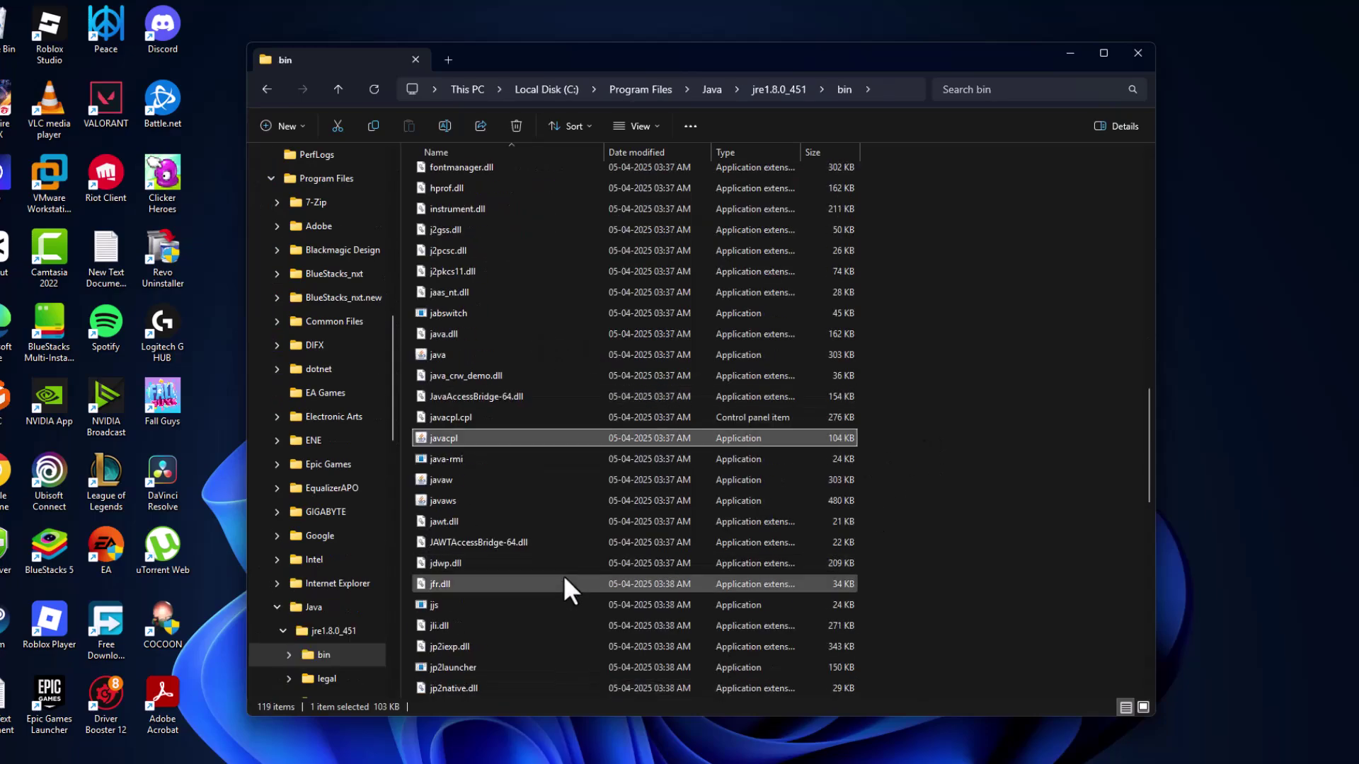
pyautogui.scroll(-1, 549, 593)
# Select javaw, copy the jre1.8.0_451 bin folder path, and minimize Explorer
pyautogui.click(509, 584)
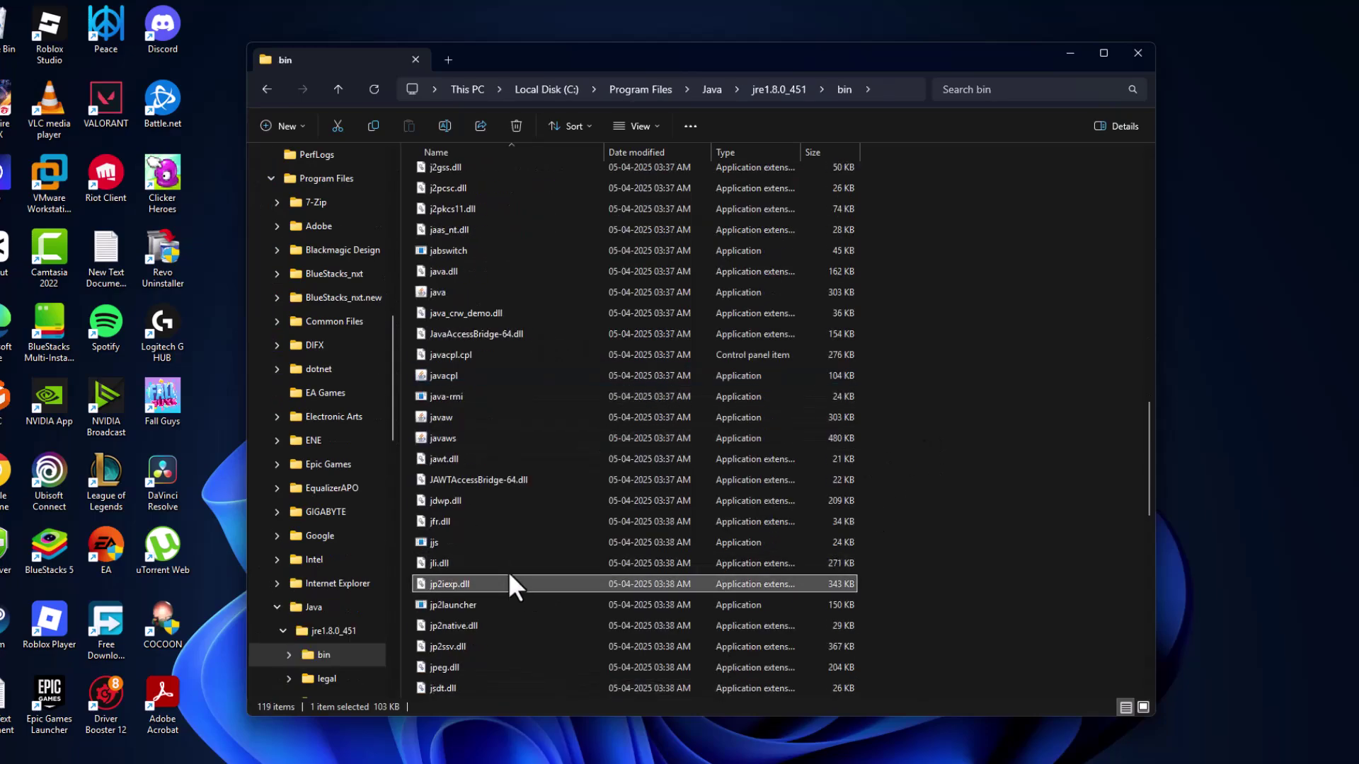
pyautogui.click(484, 416)
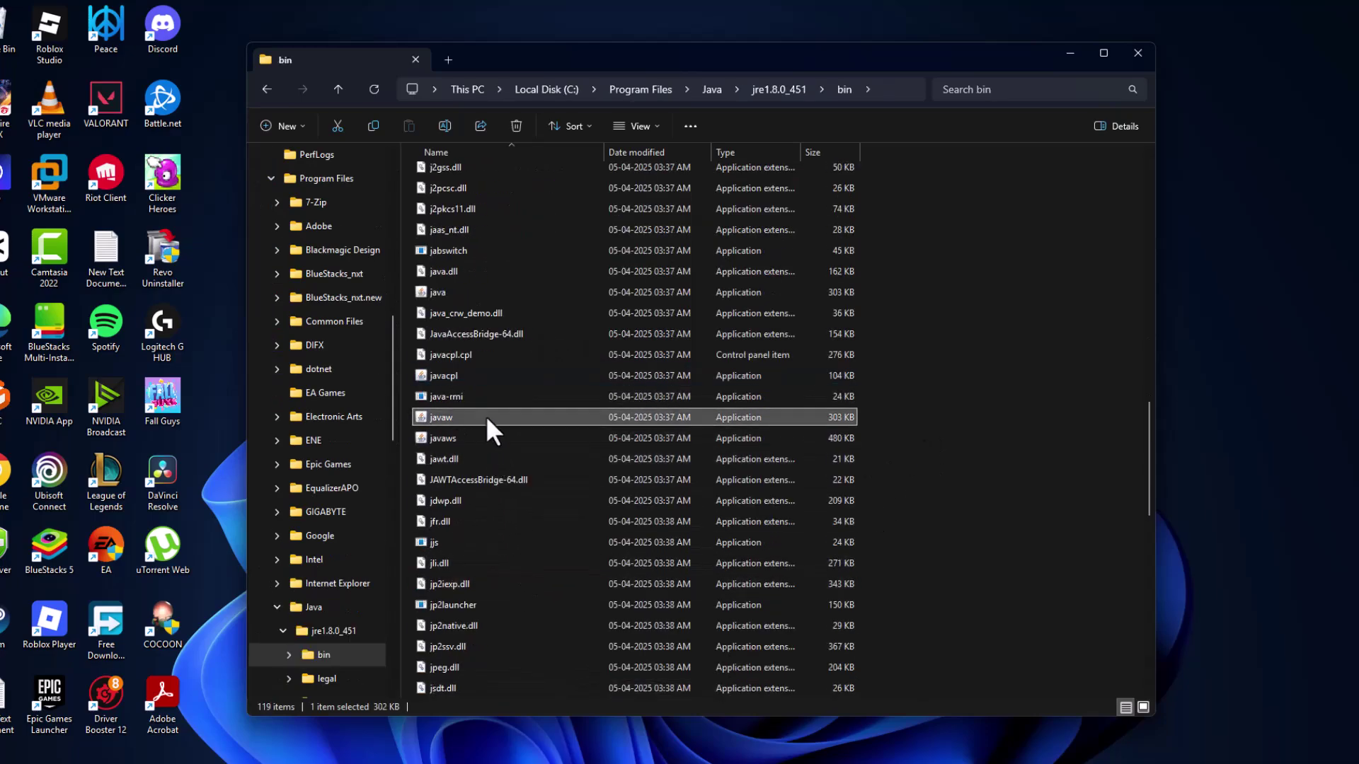
pyautogui.click(881, 100)
pyautogui.rightClick(750, 89)
pyautogui.click(819, 129)
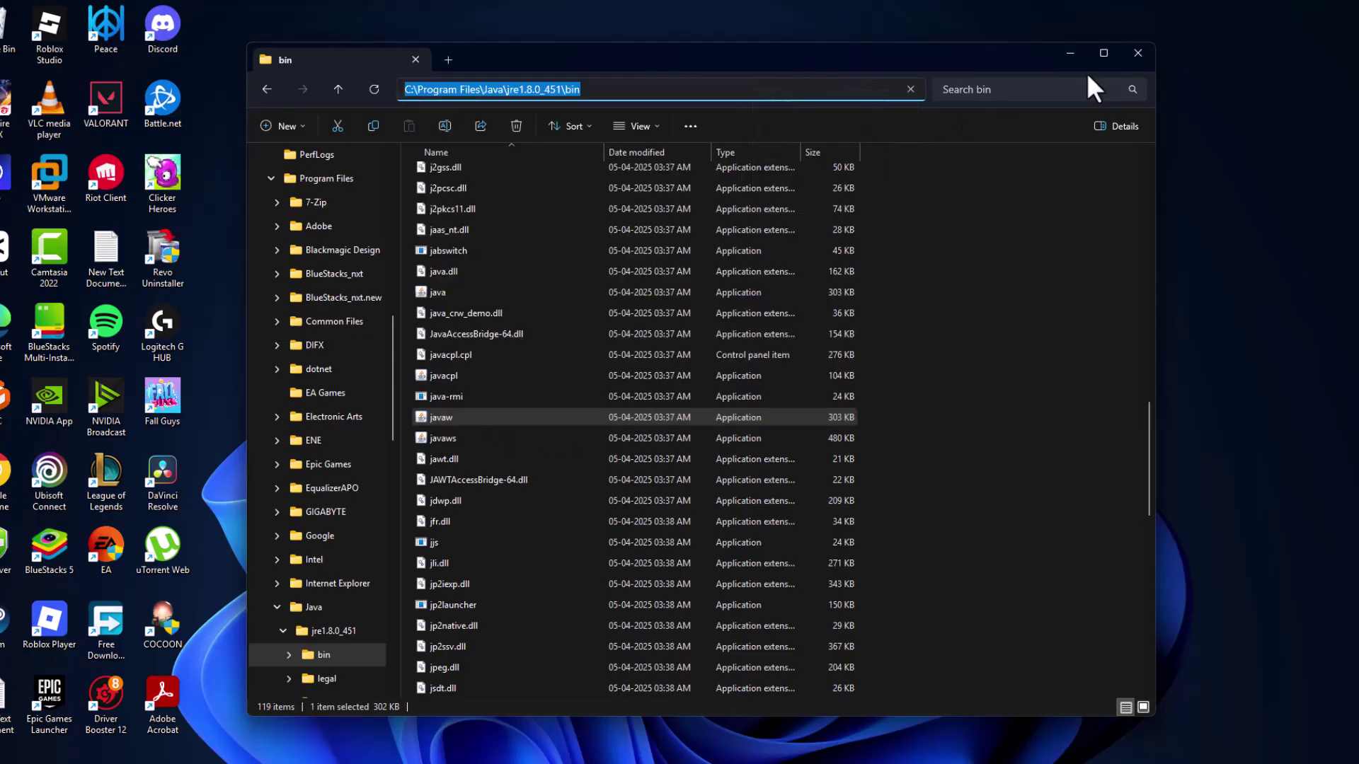
pyautogui.click(1067, 53)
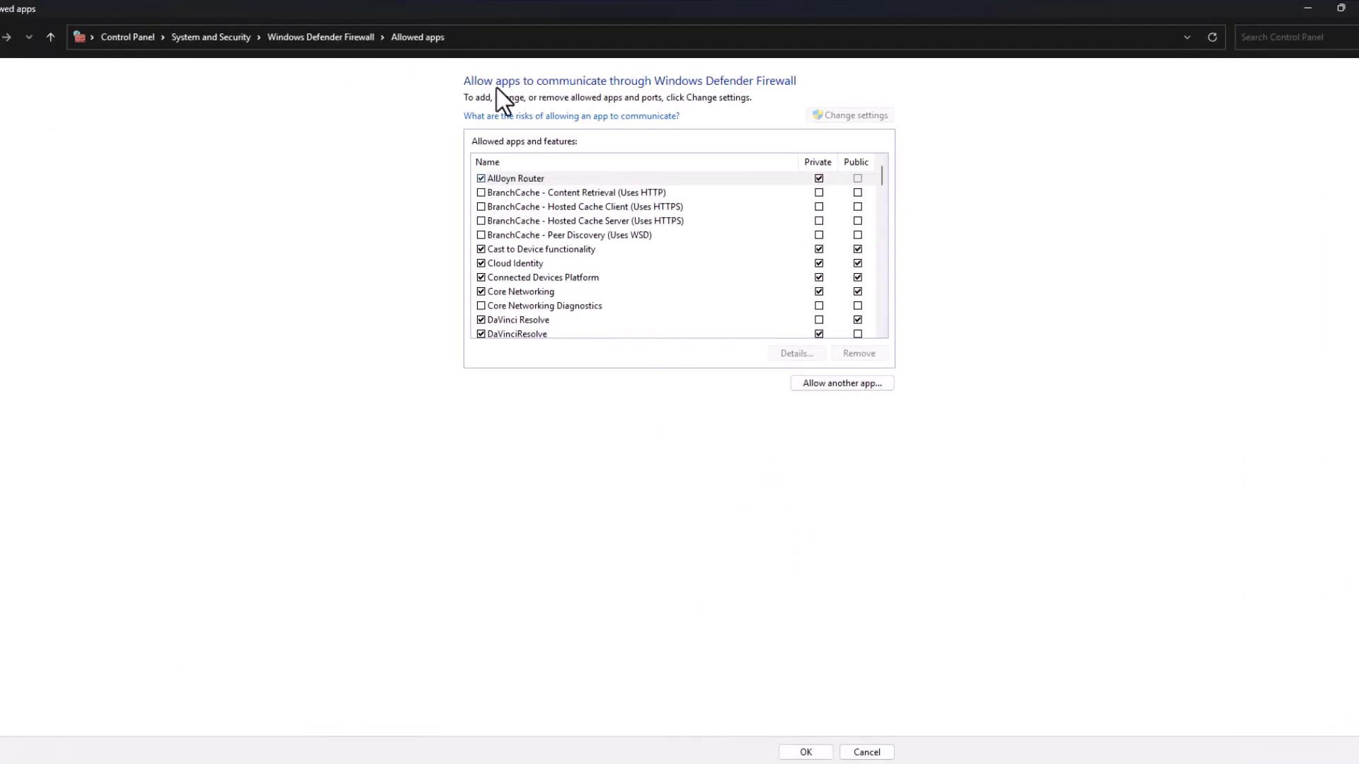
# Add javaw from C:\Program Files\Java\jre1.8.0_451\bin as an allowed firewall app
pyautogui.click(846, 398)
pyautogui.click(783, 467)
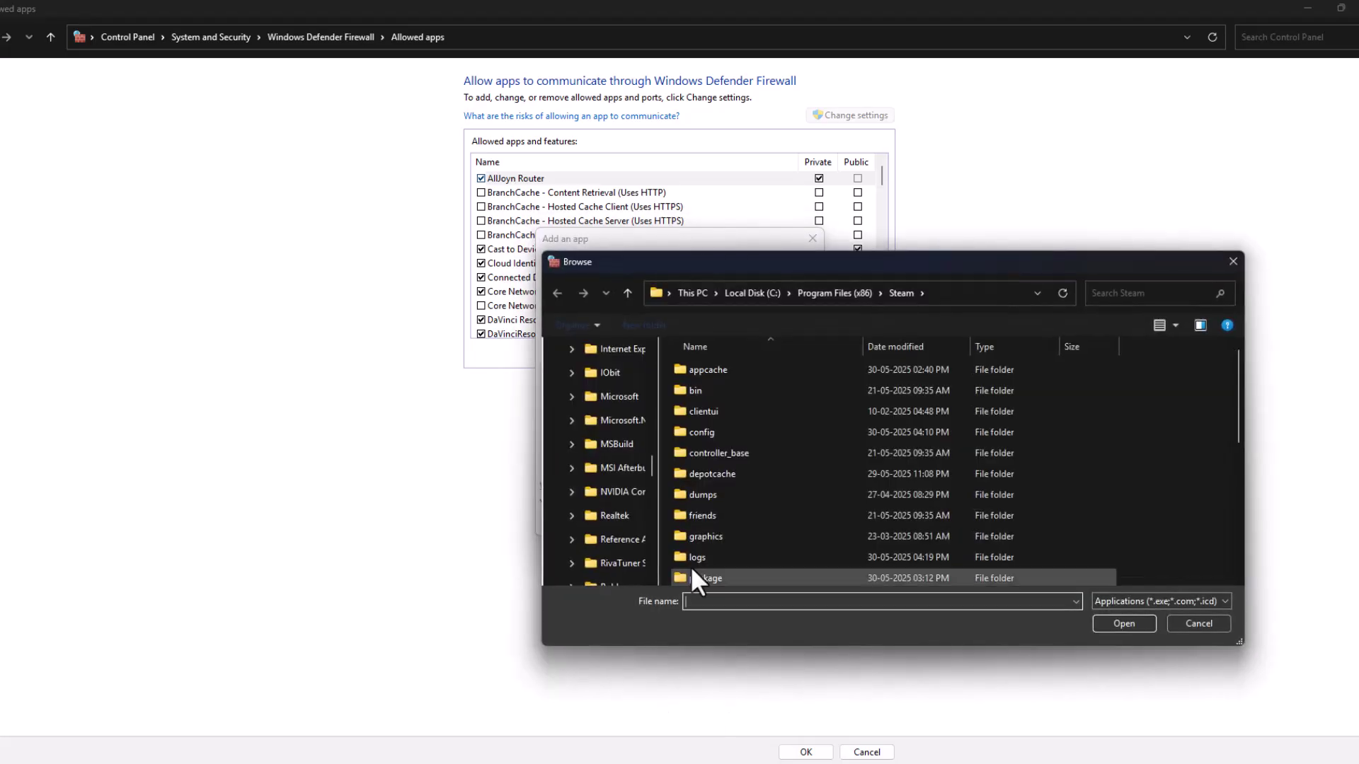
pyautogui.click(928, 295)
pyautogui.write('C:\\Program Files\\Java\\jre1.8.0_451\\bin')
pyautogui.press('Return')
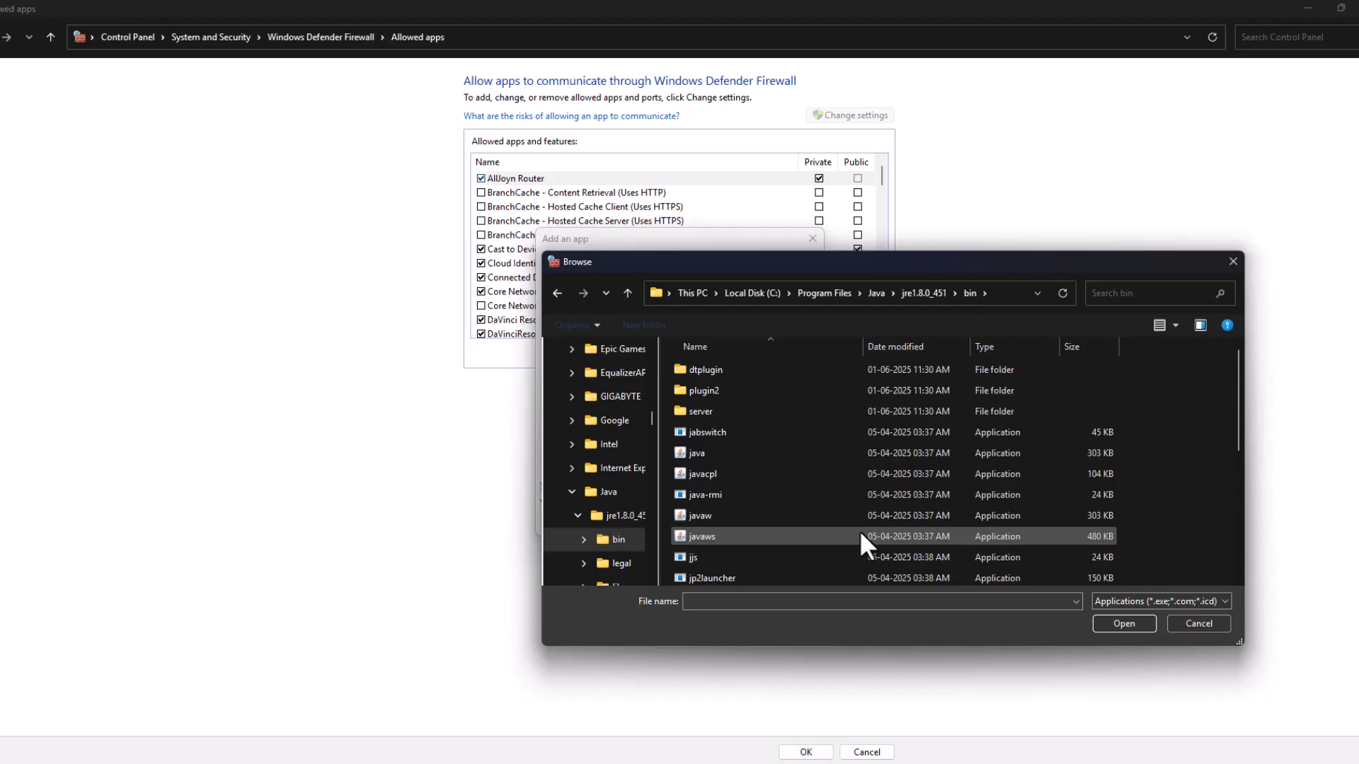
pyautogui.click(697, 516)
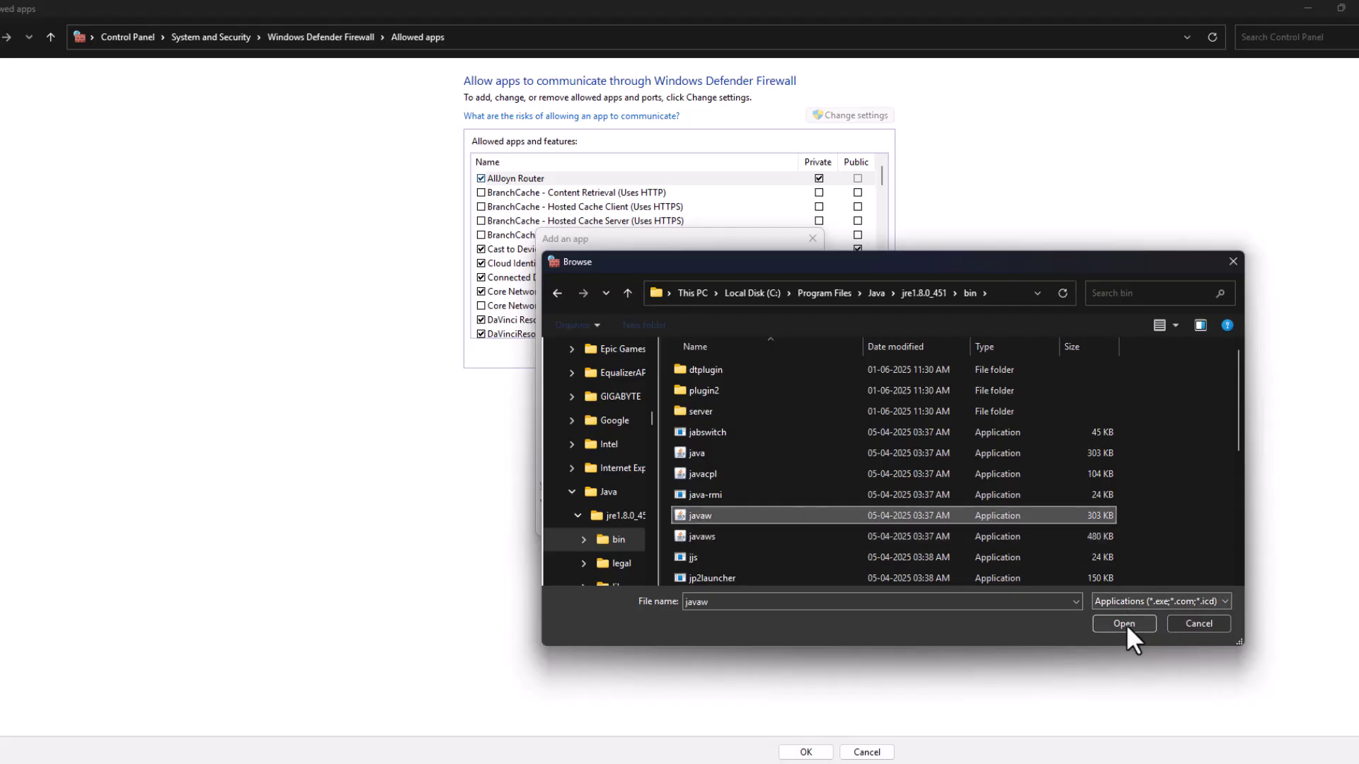
pyautogui.click(1125, 622)
pyautogui.click(729, 521)
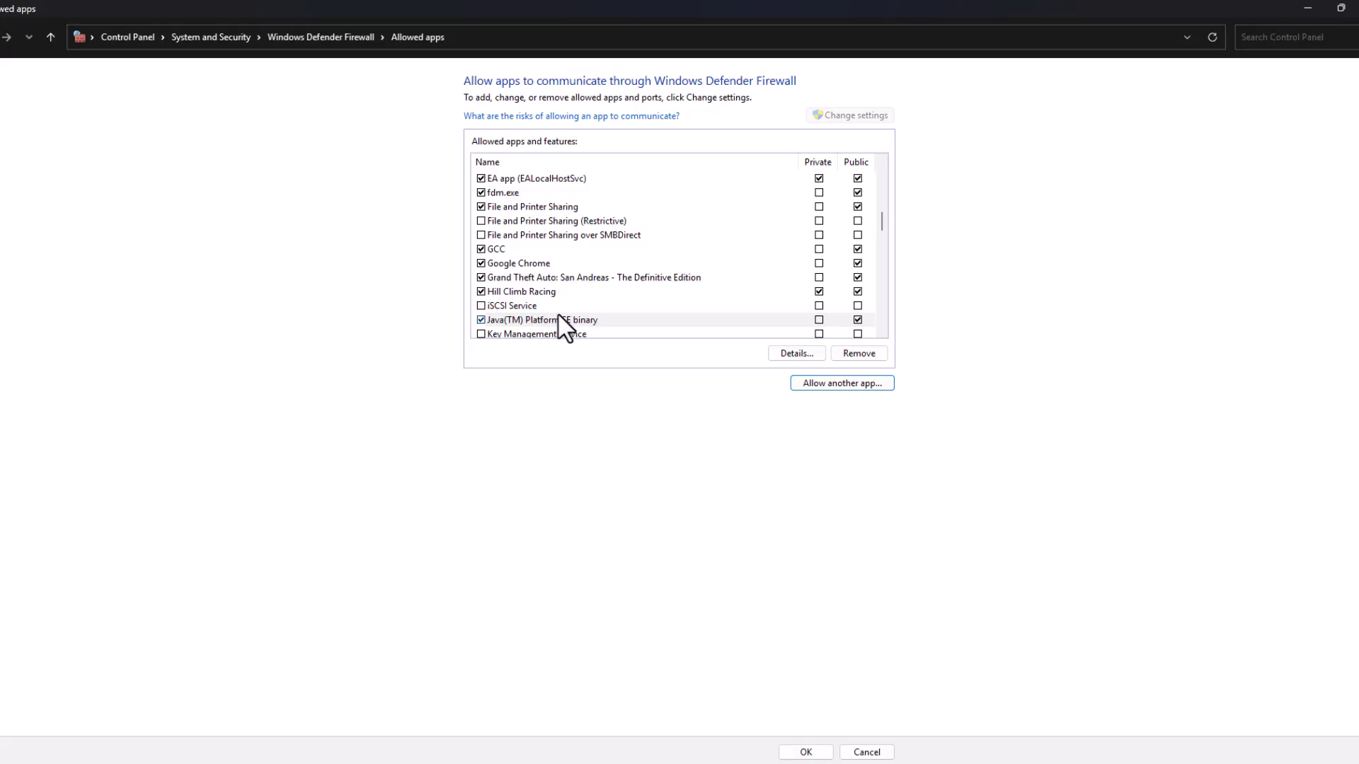
pyautogui.scroll(-1, 568, 319)
# Also allow Java(TM) Platform SE binary on private networks
pyautogui.click(581, 281)
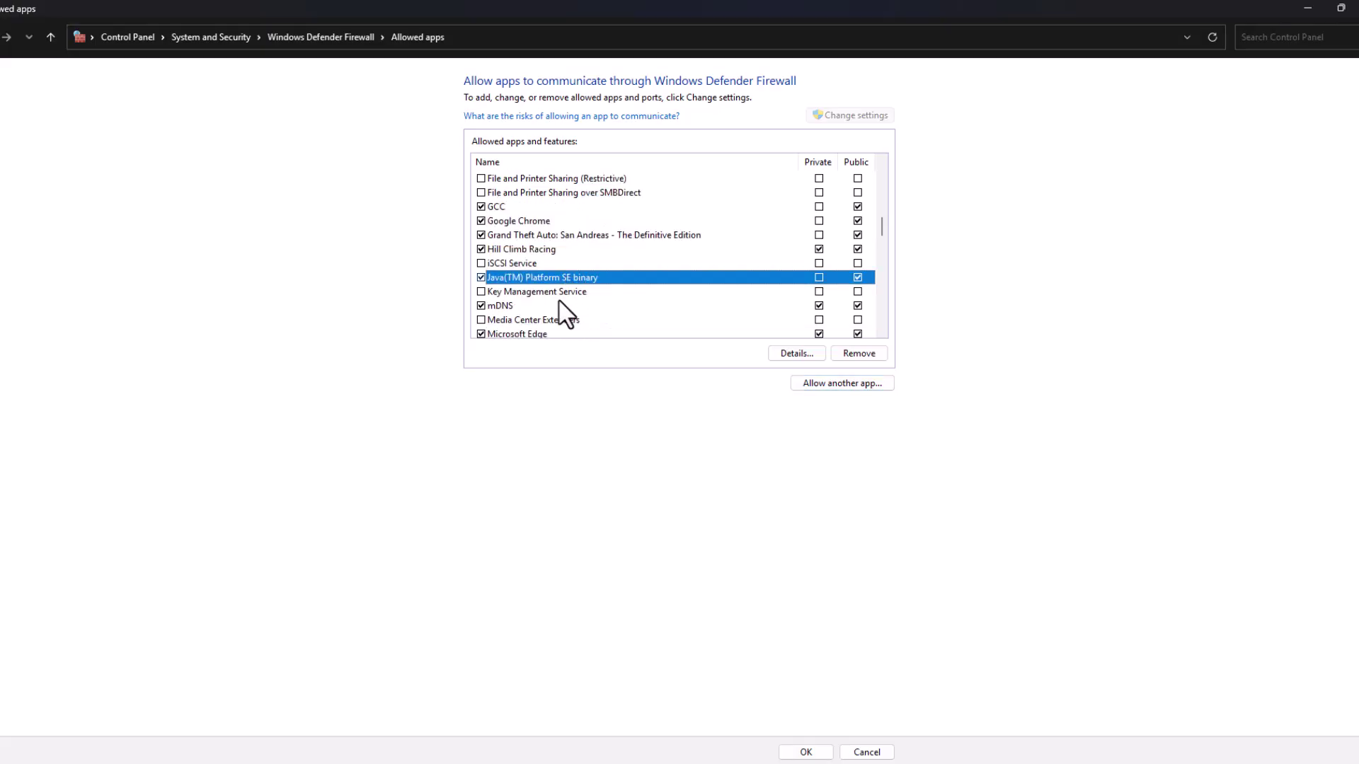
pyautogui.click(561, 292)
pyautogui.click(595, 278)
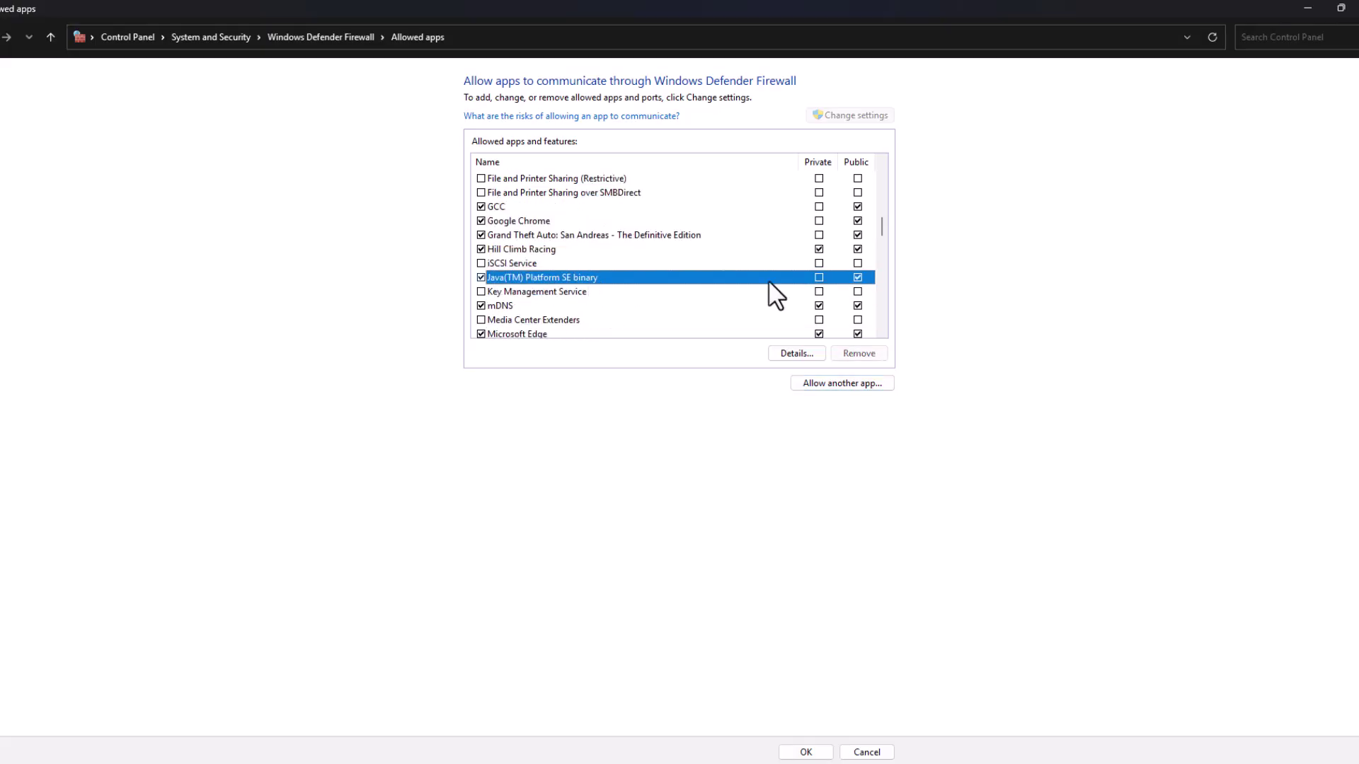
pyautogui.click(819, 277)
# Locate TLauncher's .minecraft folder via its file location and copy the path
pyautogui.press('super+s')
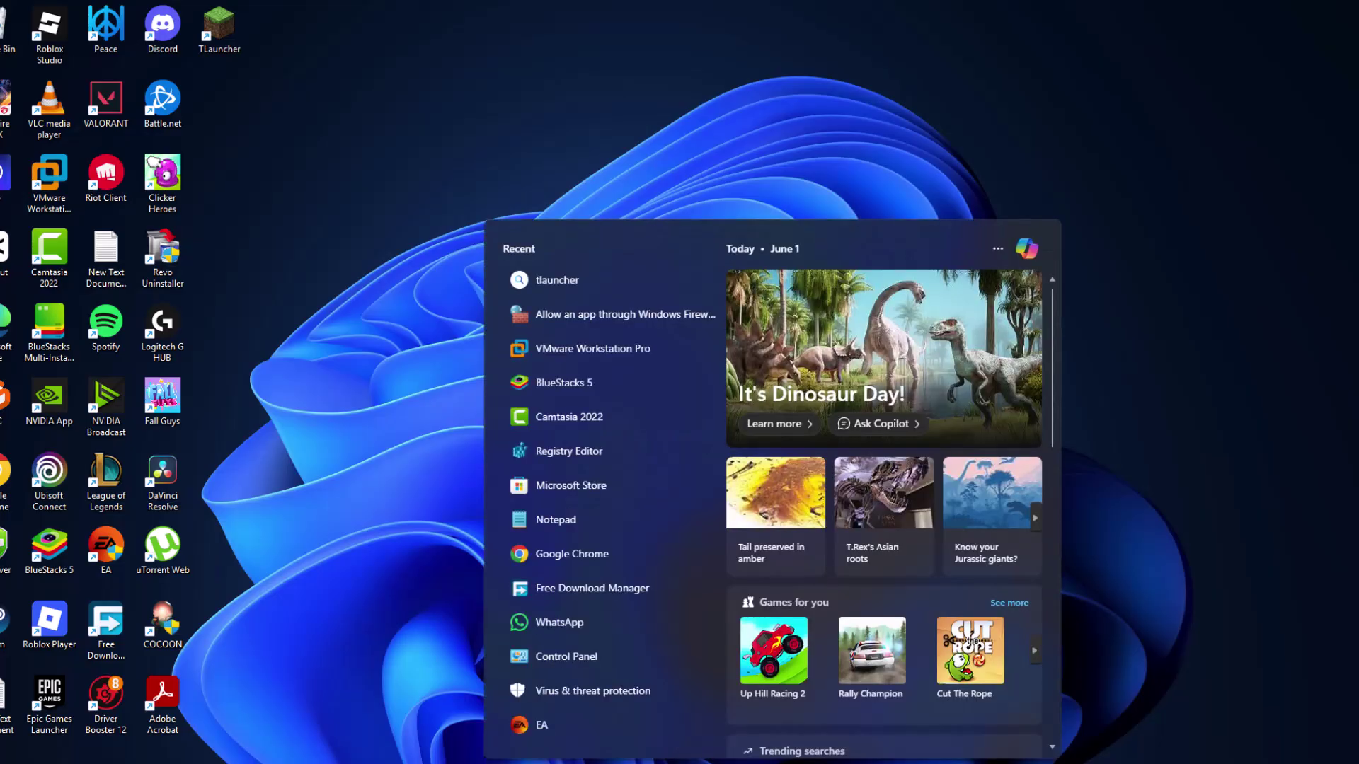
pyautogui.write('t')
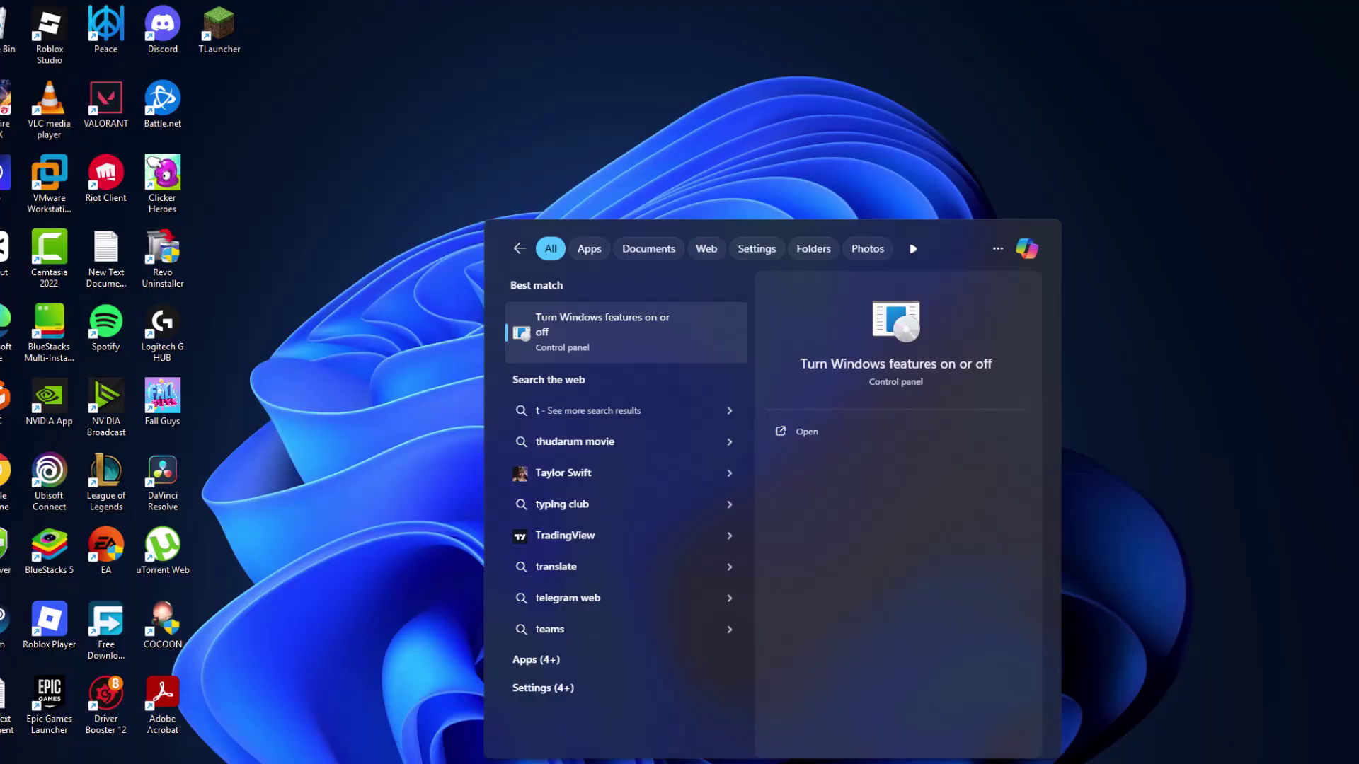
pyautogui.write('lau')
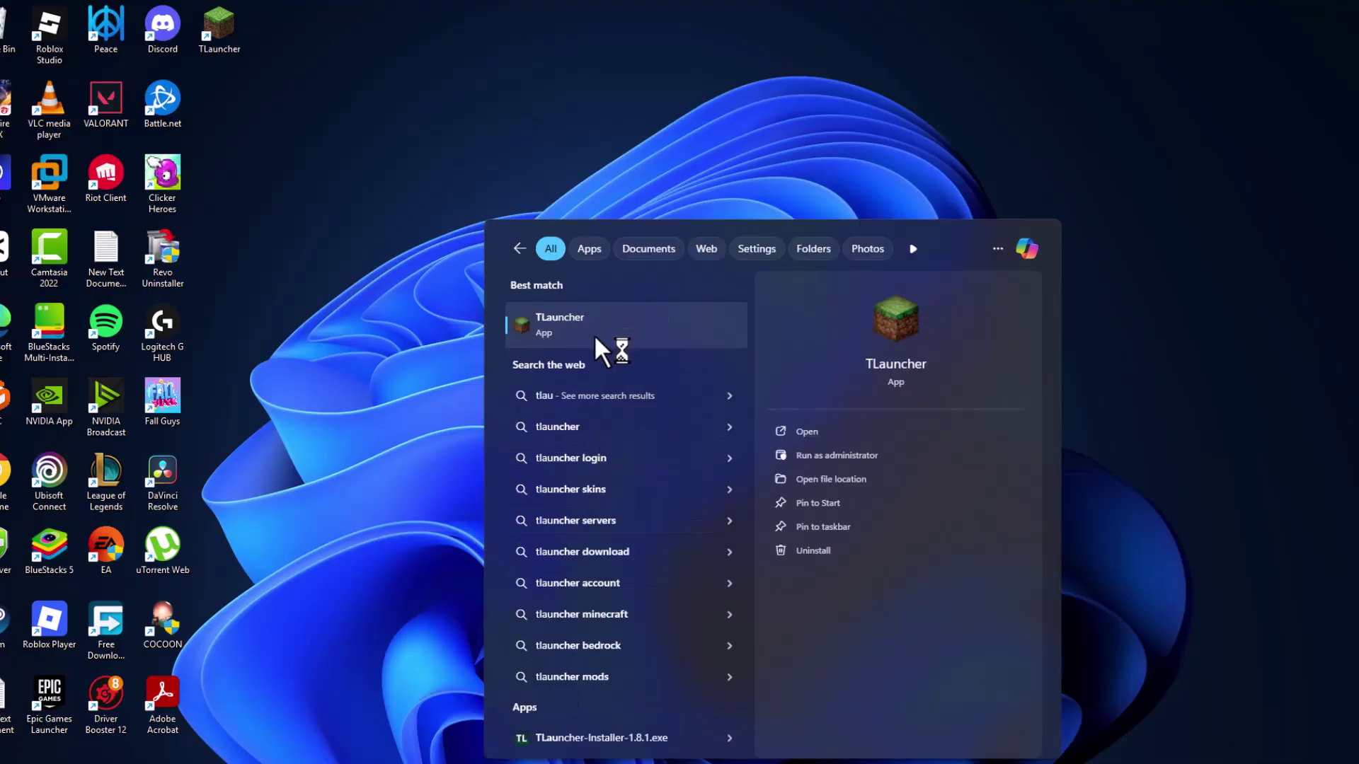
pyautogui.rightClick(594, 335)
pyautogui.click(643, 388)
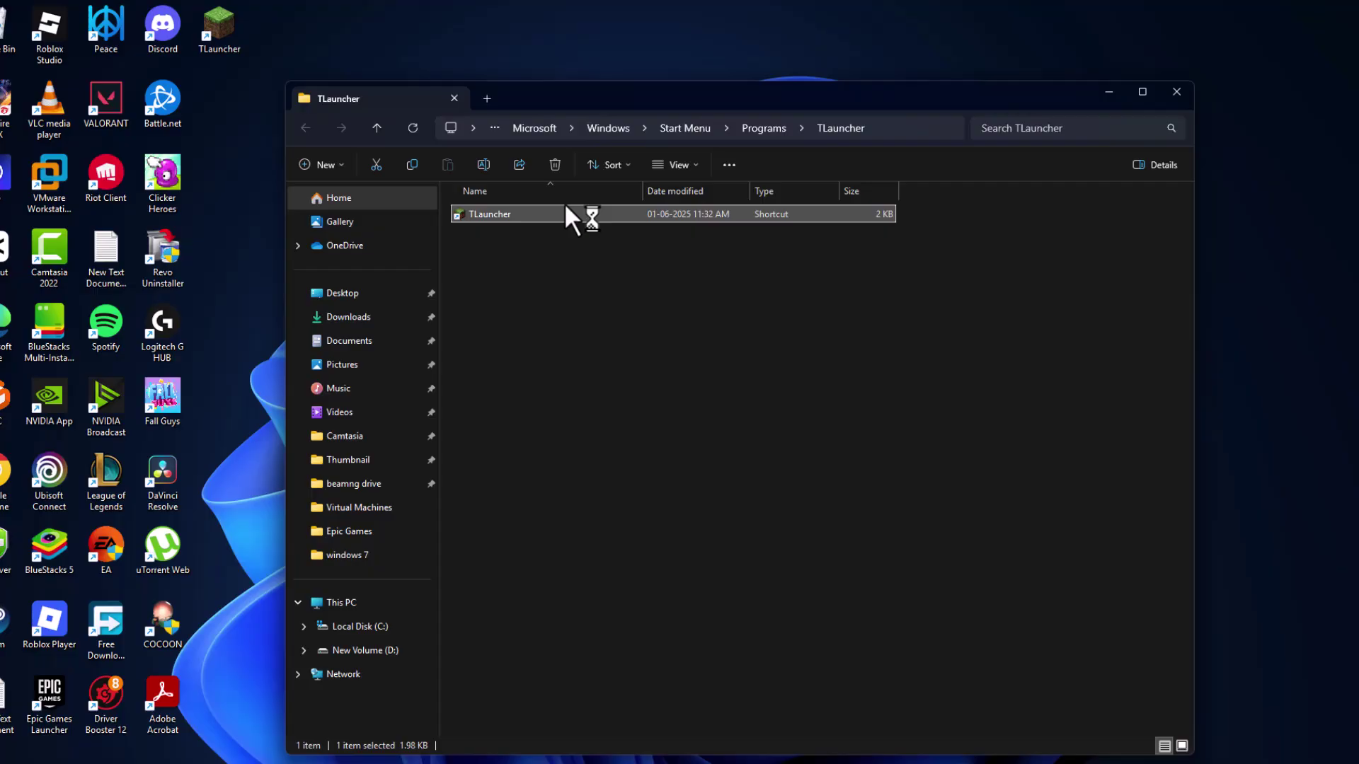
pyautogui.rightClick(544, 216)
pyautogui.click(633, 369)
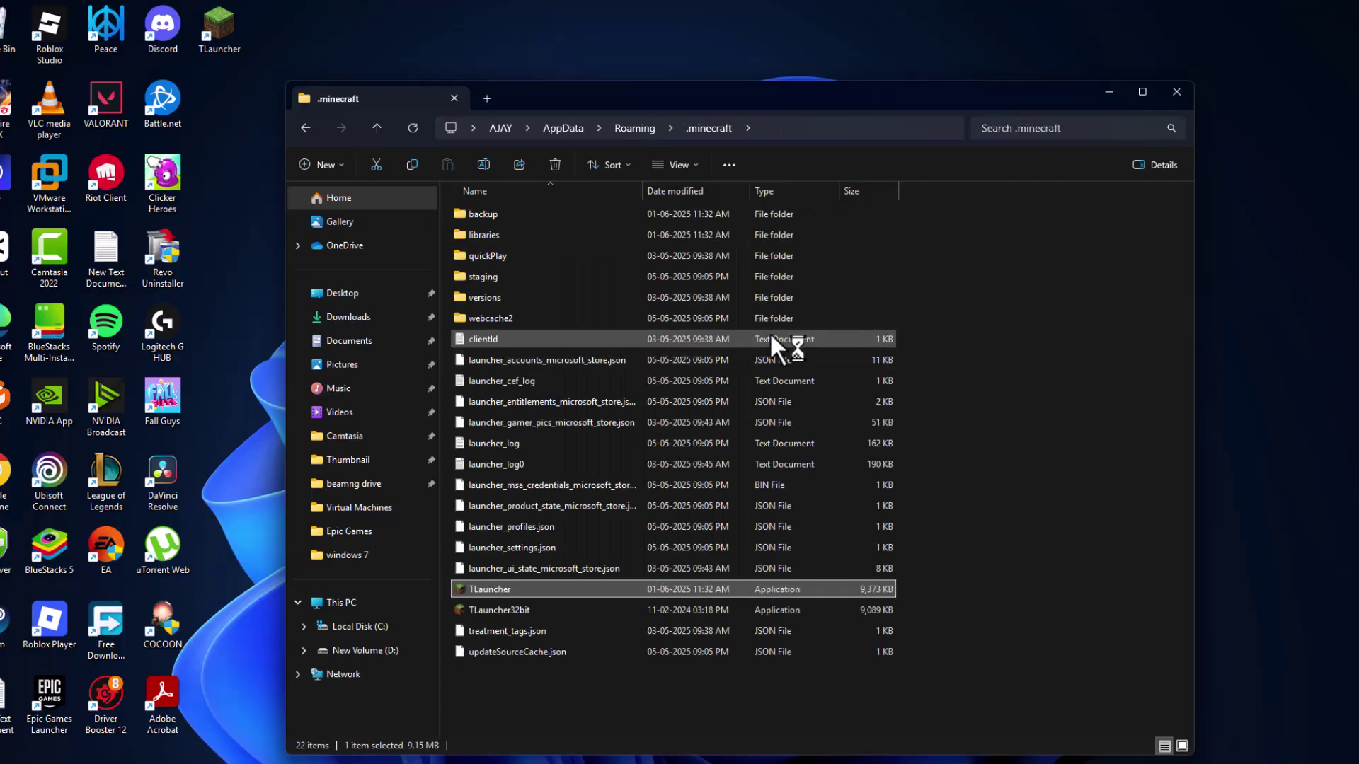
pyautogui.click(811, 127)
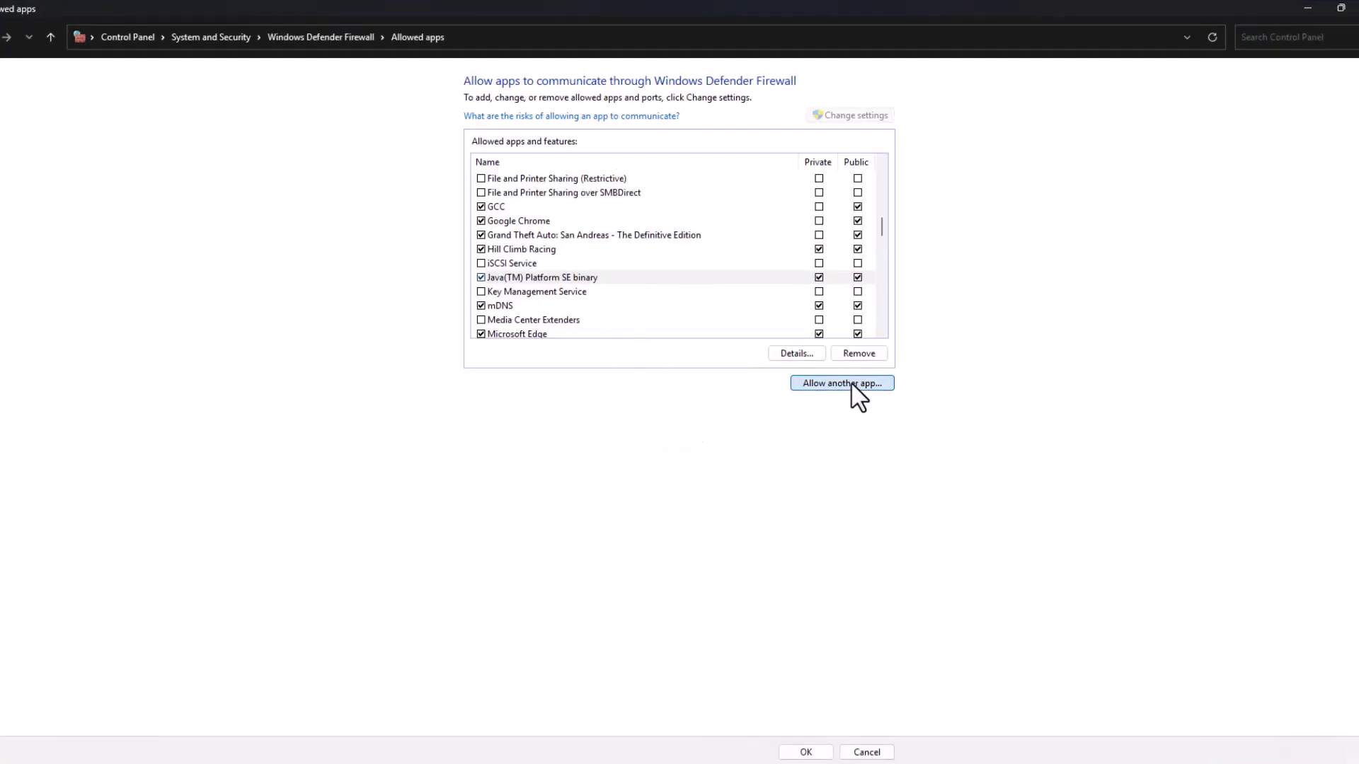
# Add TLauncher from .minecraft to the allowed apps, allow it on private networks, and close Explorer
pyautogui.click(853, 389)
pyautogui.click(786, 463)
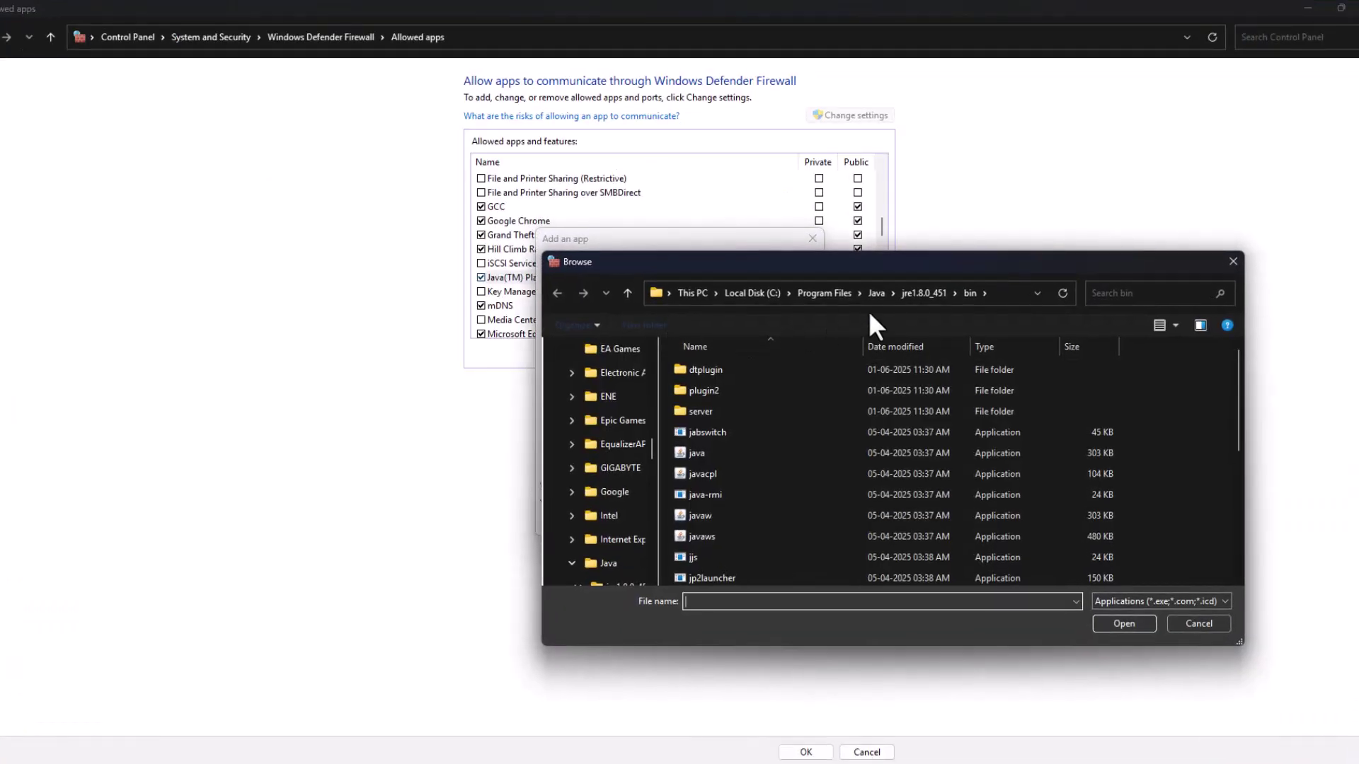
pyautogui.click(1005, 293)
pyautogui.write('C:\\Users\\AJAY\\AppData\\Roaming\\.minecraft')
pyautogui.press('Return')
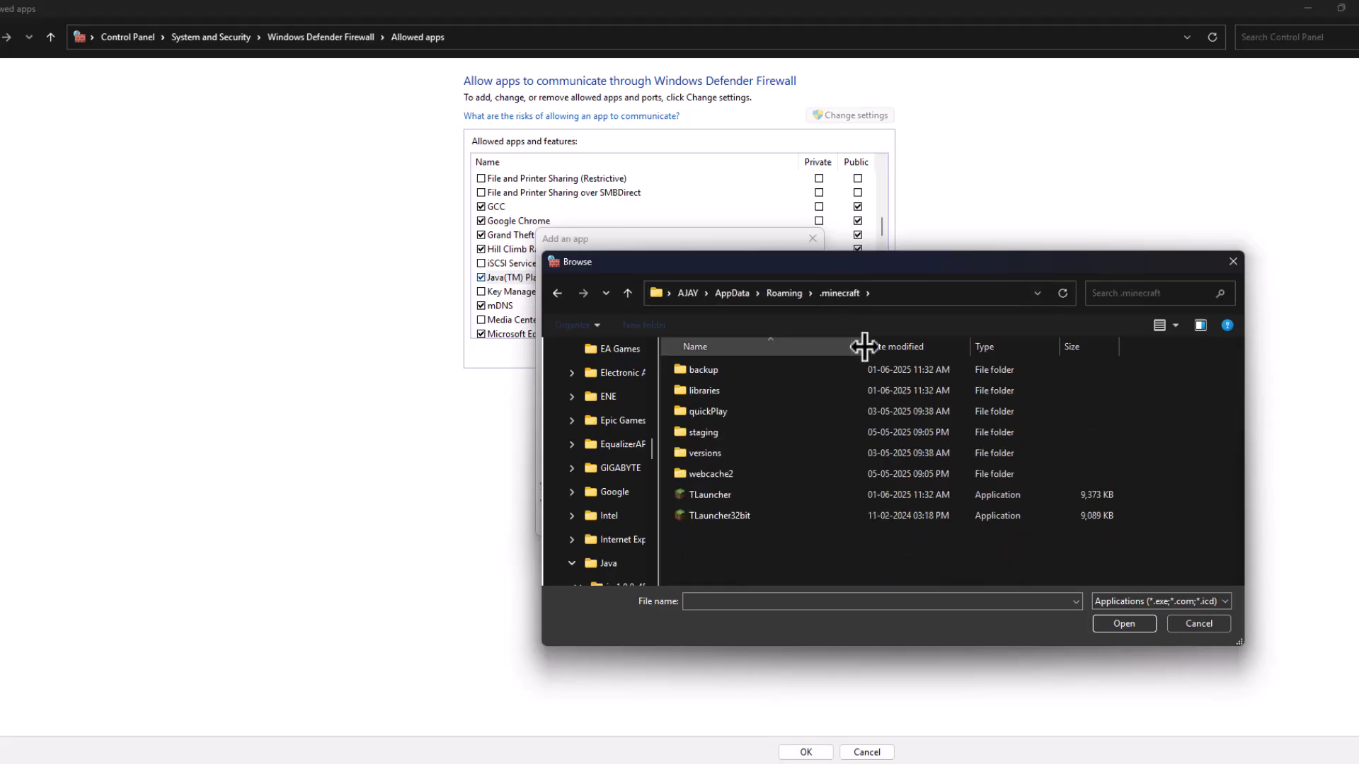
pyautogui.click(815, 493)
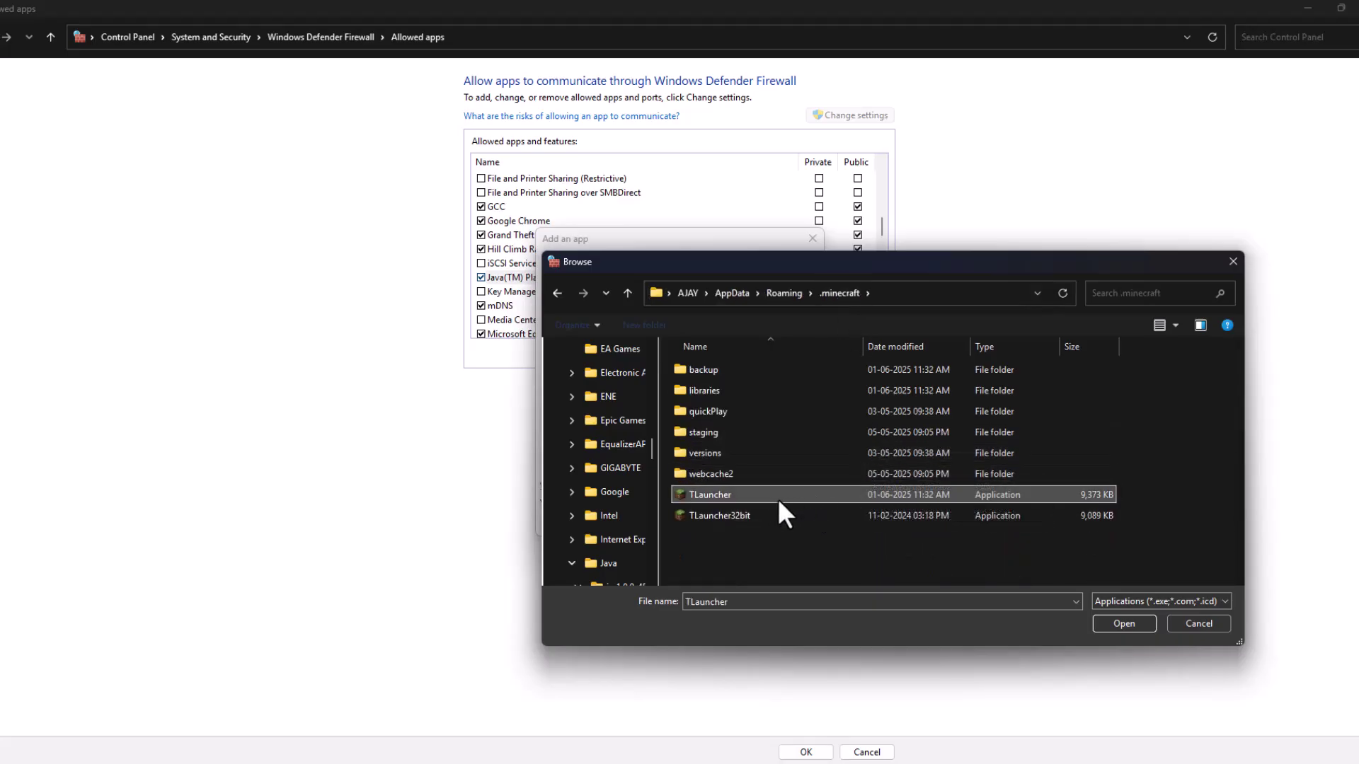
pyautogui.click(1133, 624)
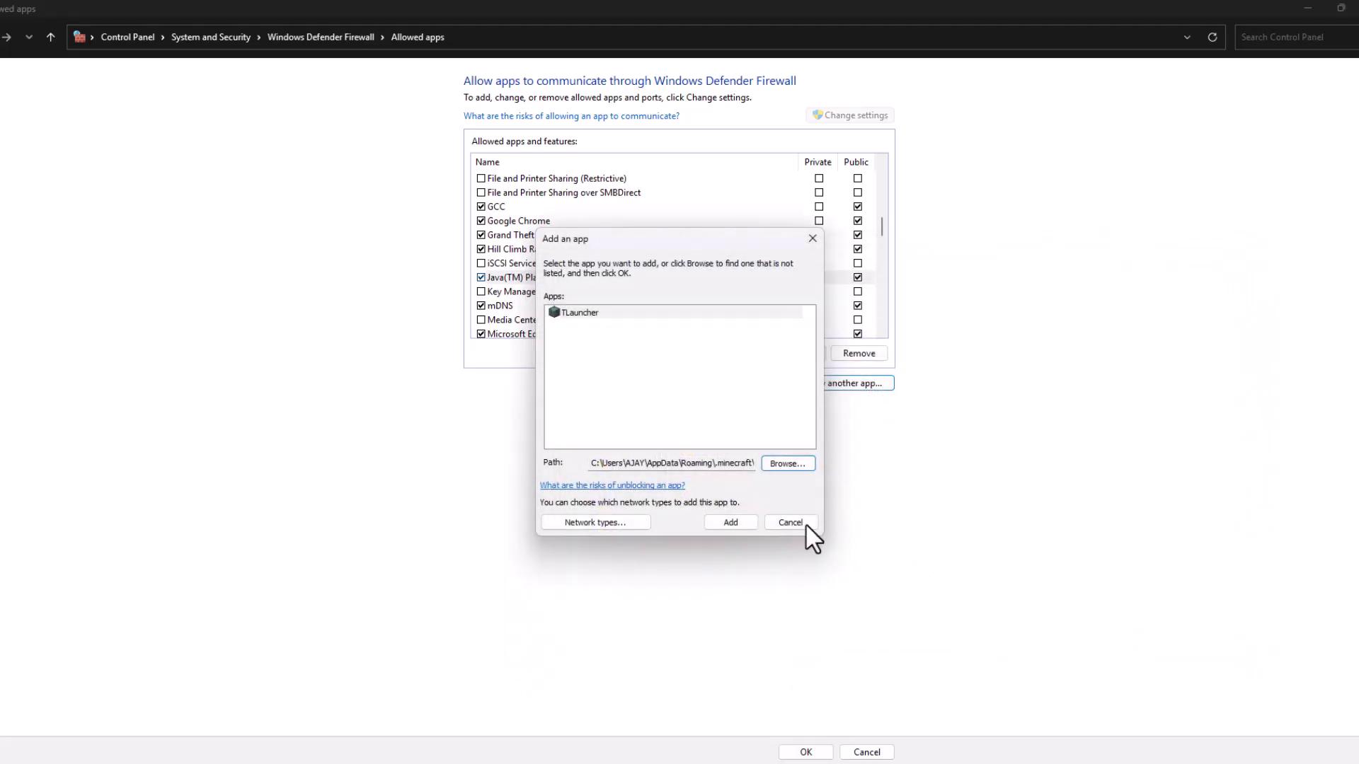
pyautogui.click(733, 520)
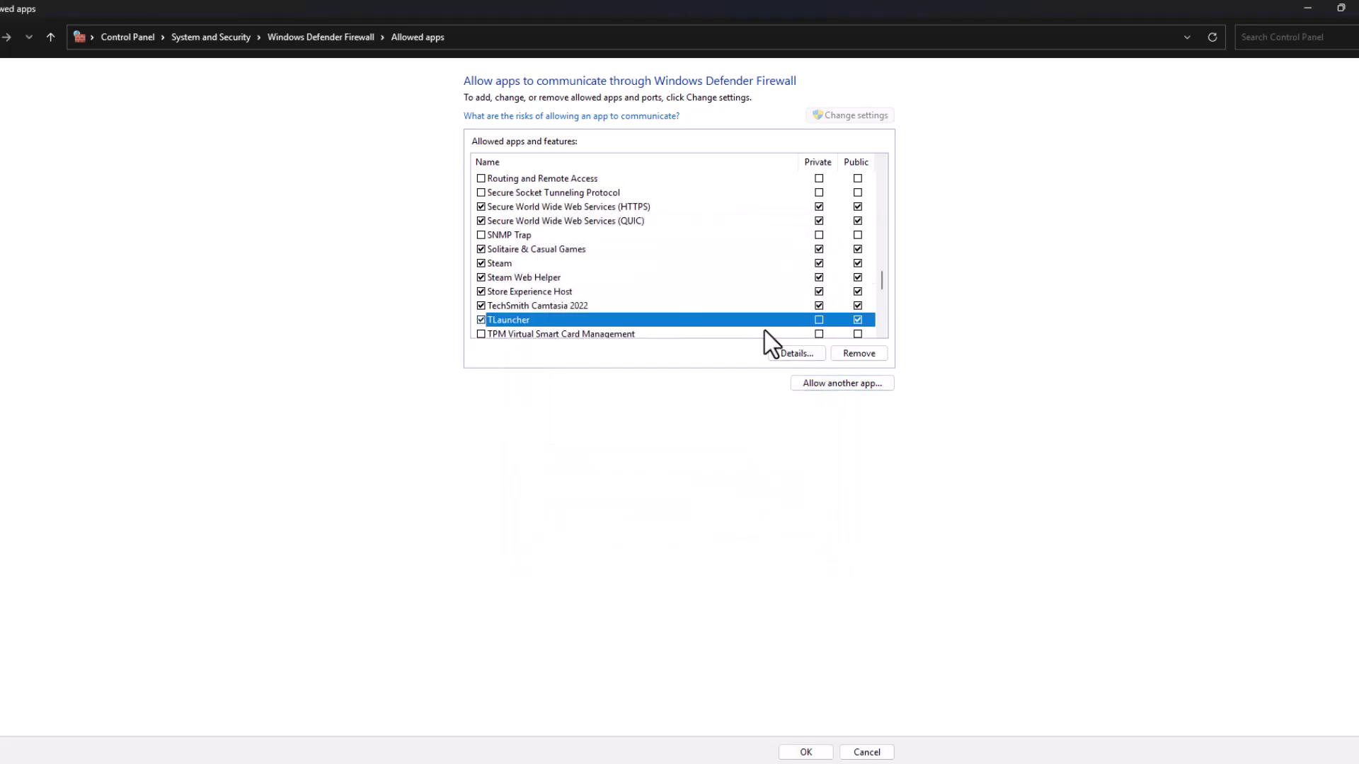
pyautogui.click(818, 320)
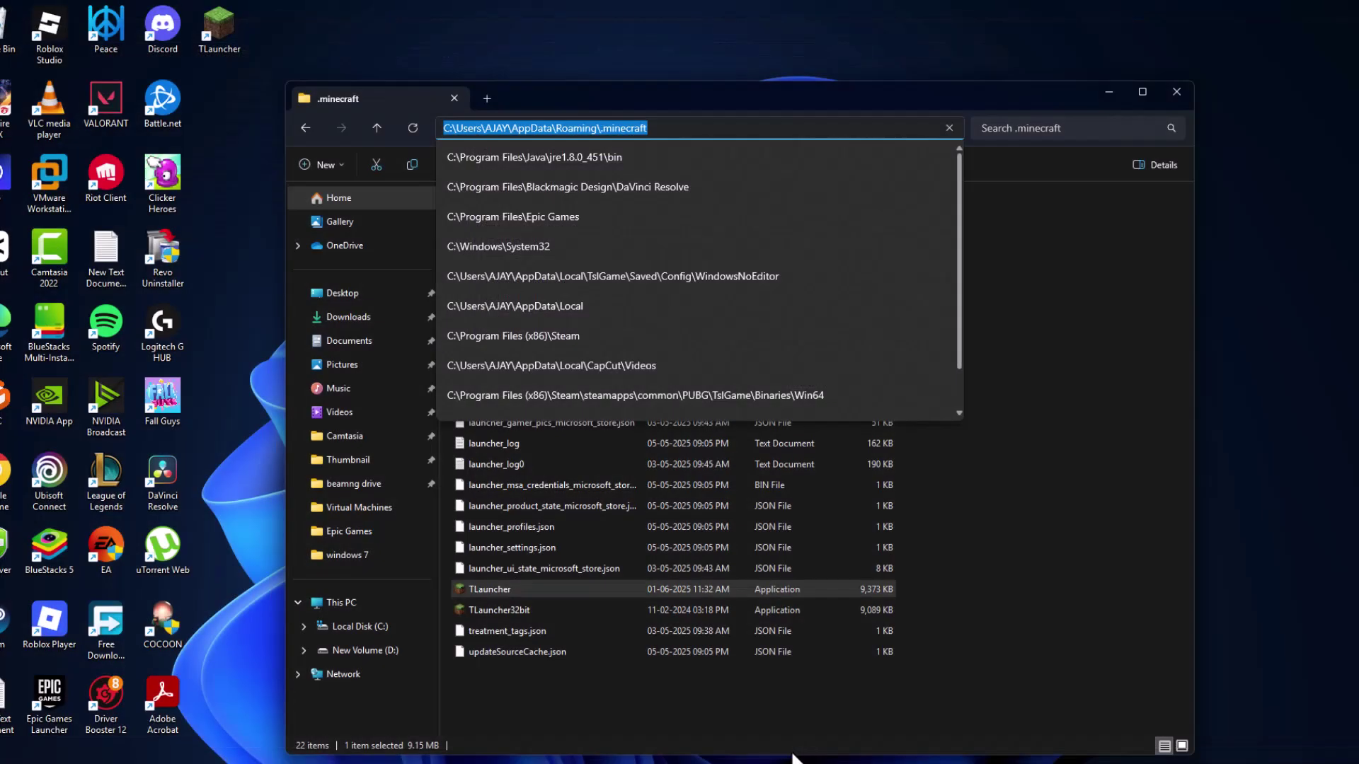
pyautogui.click(1177, 93)
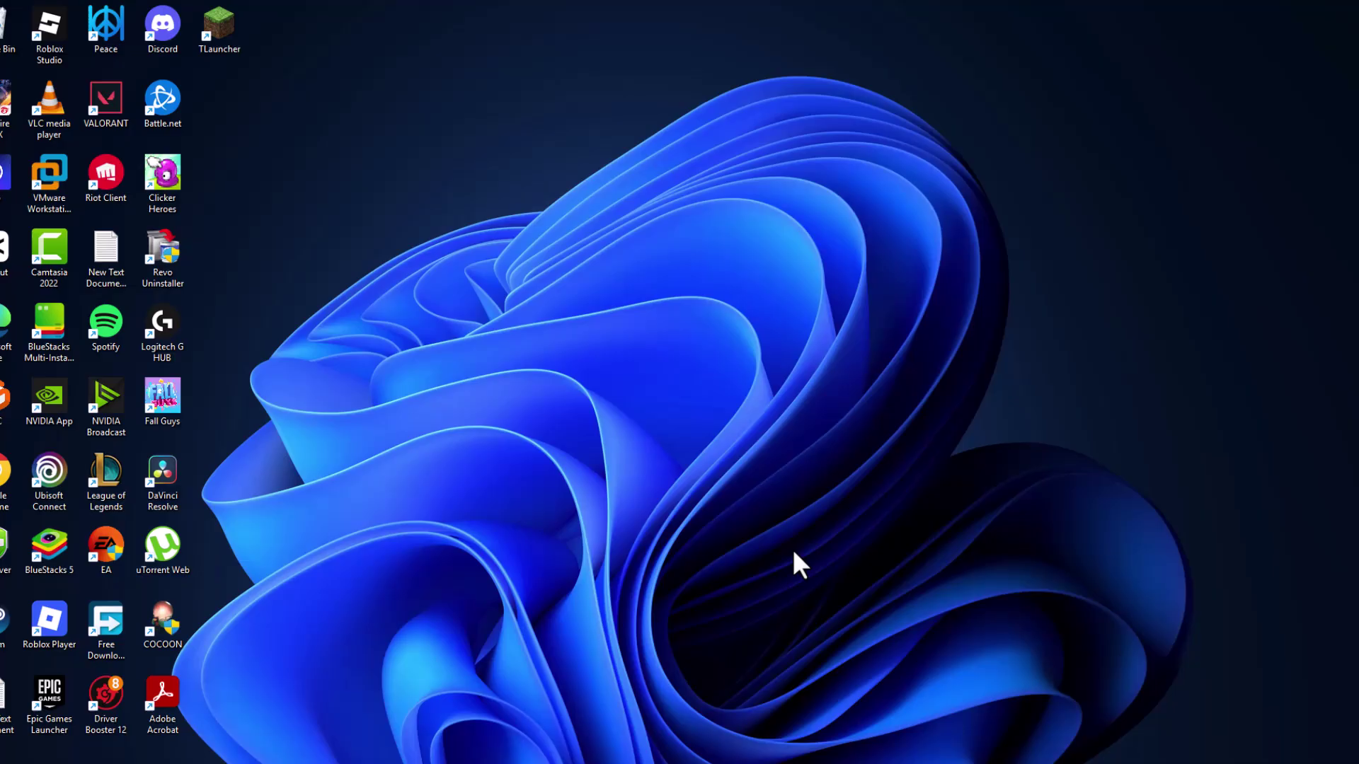
# Launch Command Prompt as administrator
pyautogui.press('super')
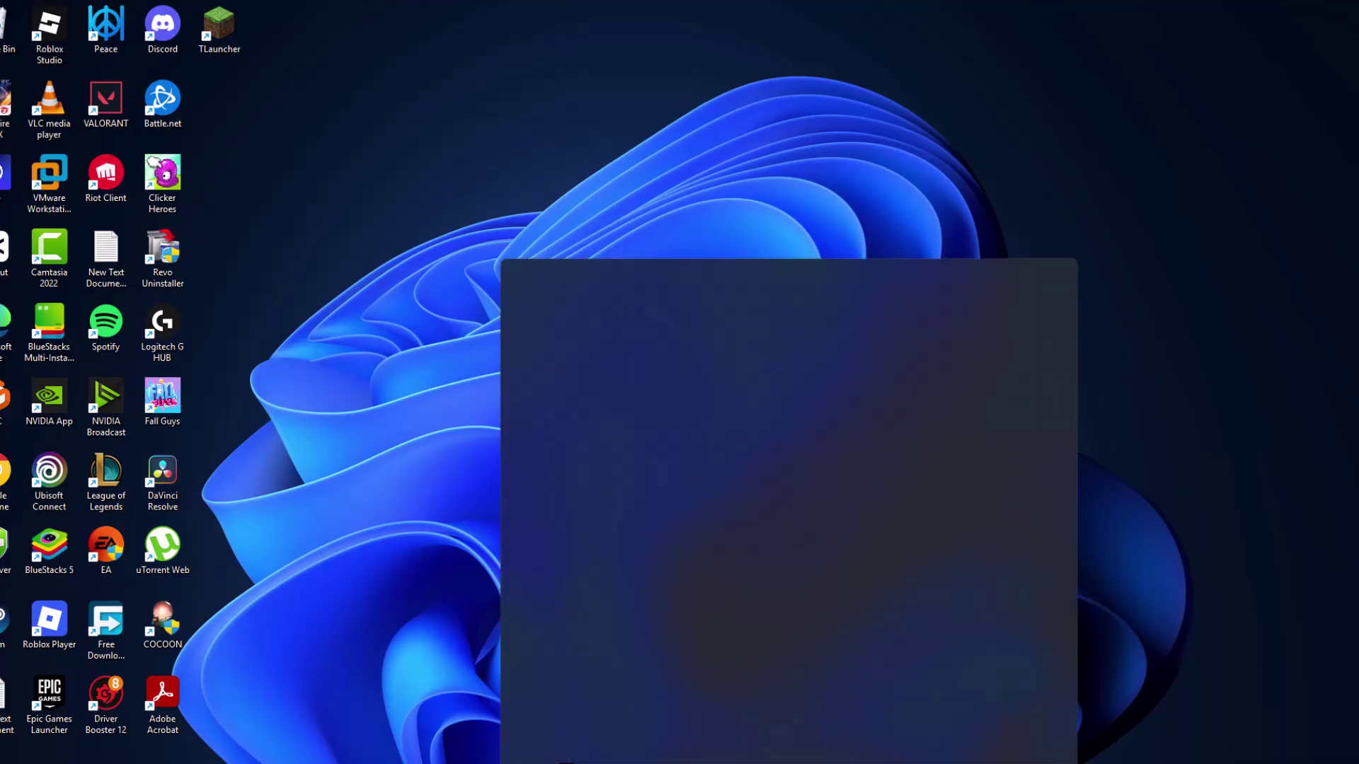
pyautogui.write('cmd')
pyautogui.rightClick(593, 345)
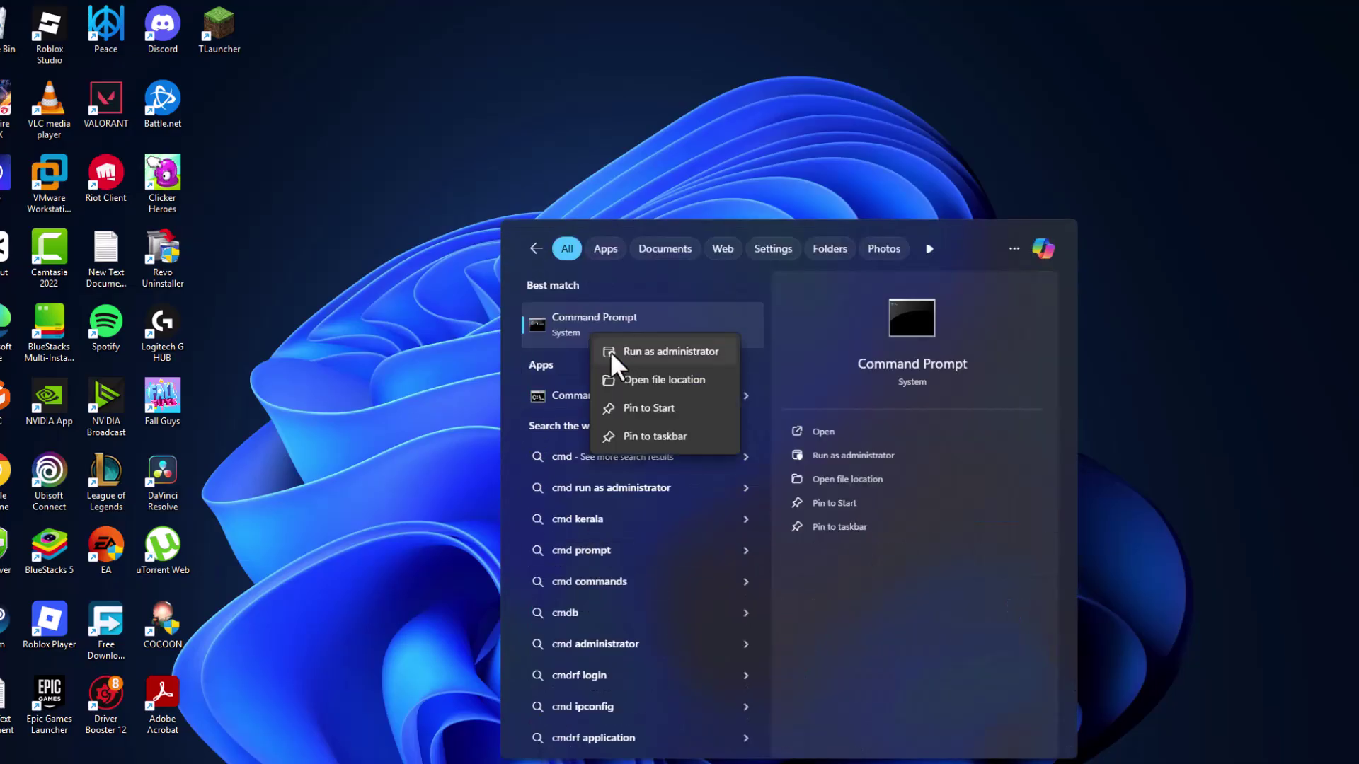
pyautogui.click(620, 351)
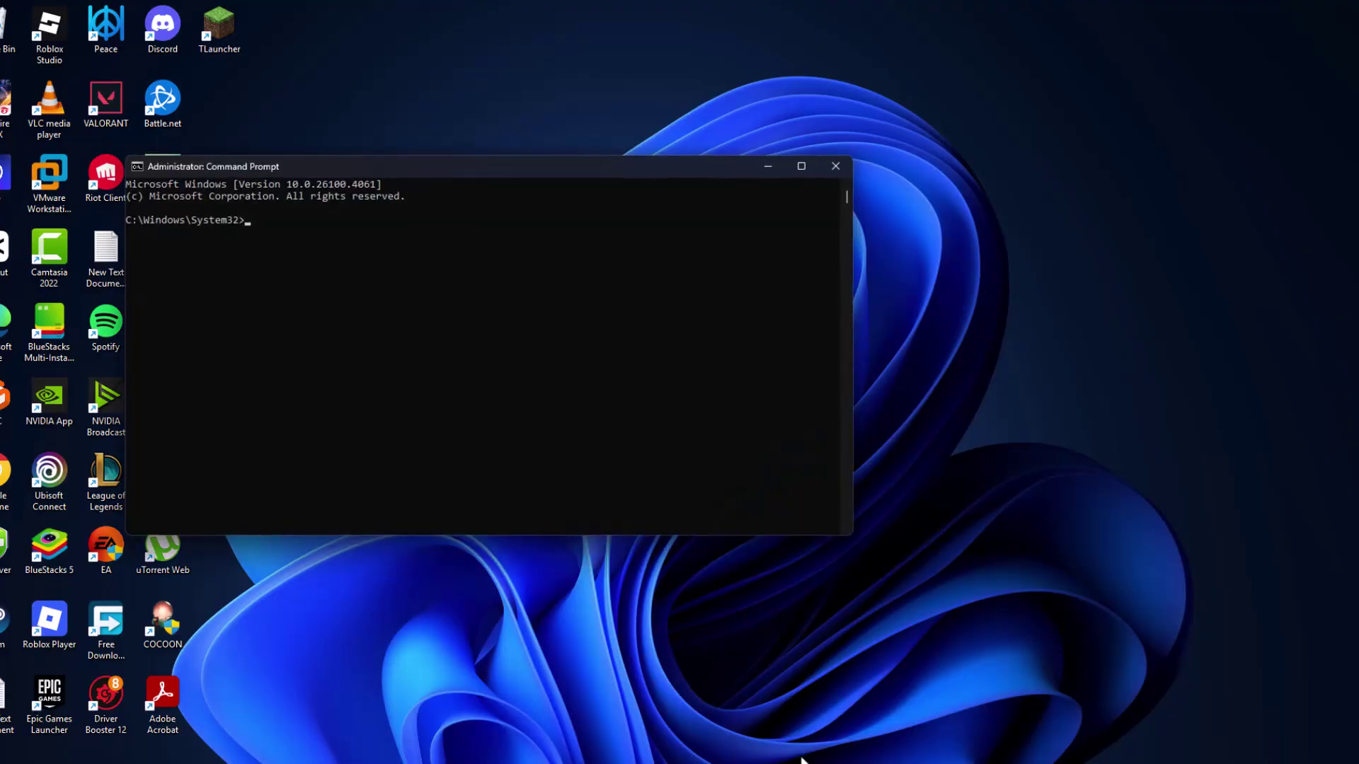
# Copy ipconfig /flushdns from the notes and run it in the prompt
pyautogui.hotkey('alt', 'Tab')
pyautogui.moveTo(564, 387); pyautogui.dragTo(375, 336)
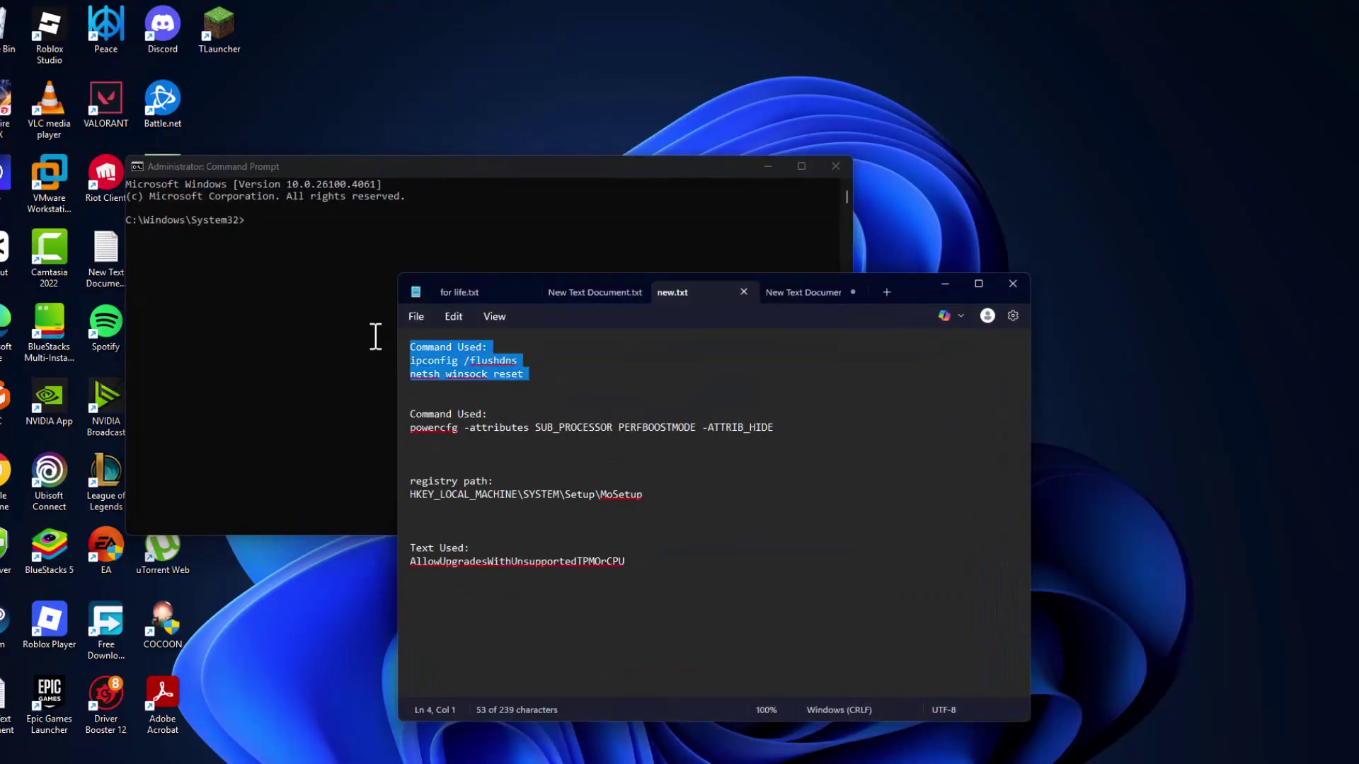
pyautogui.click(549, 361)
pyautogui.hotkey('shift', 'Home')
pyautogui.click(944, 284)
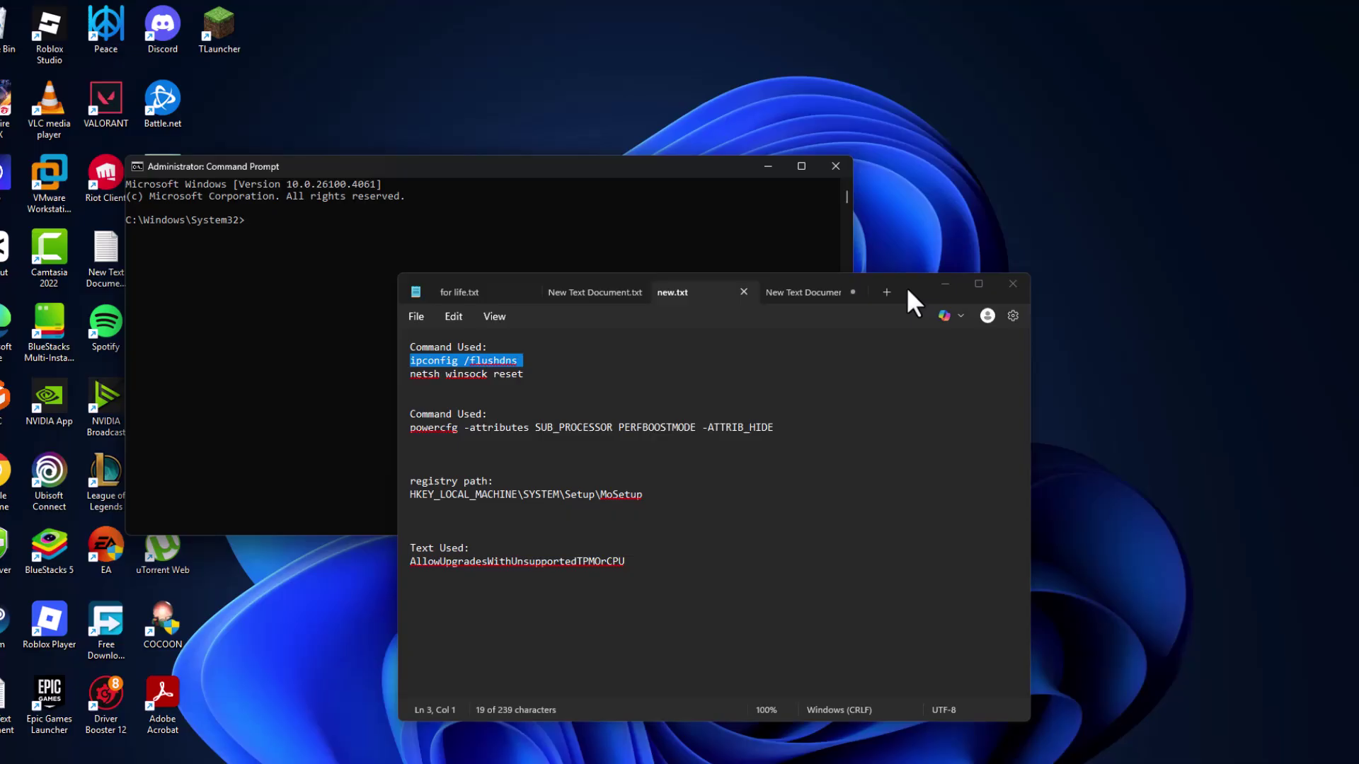
pyautogui.write('ipconfig /flushdns')
pyautogui.press('Return')
# Copy netsh winsock reset from the notes and run it in the prompt
pyautogui.hotkey('alt', 'Tab')
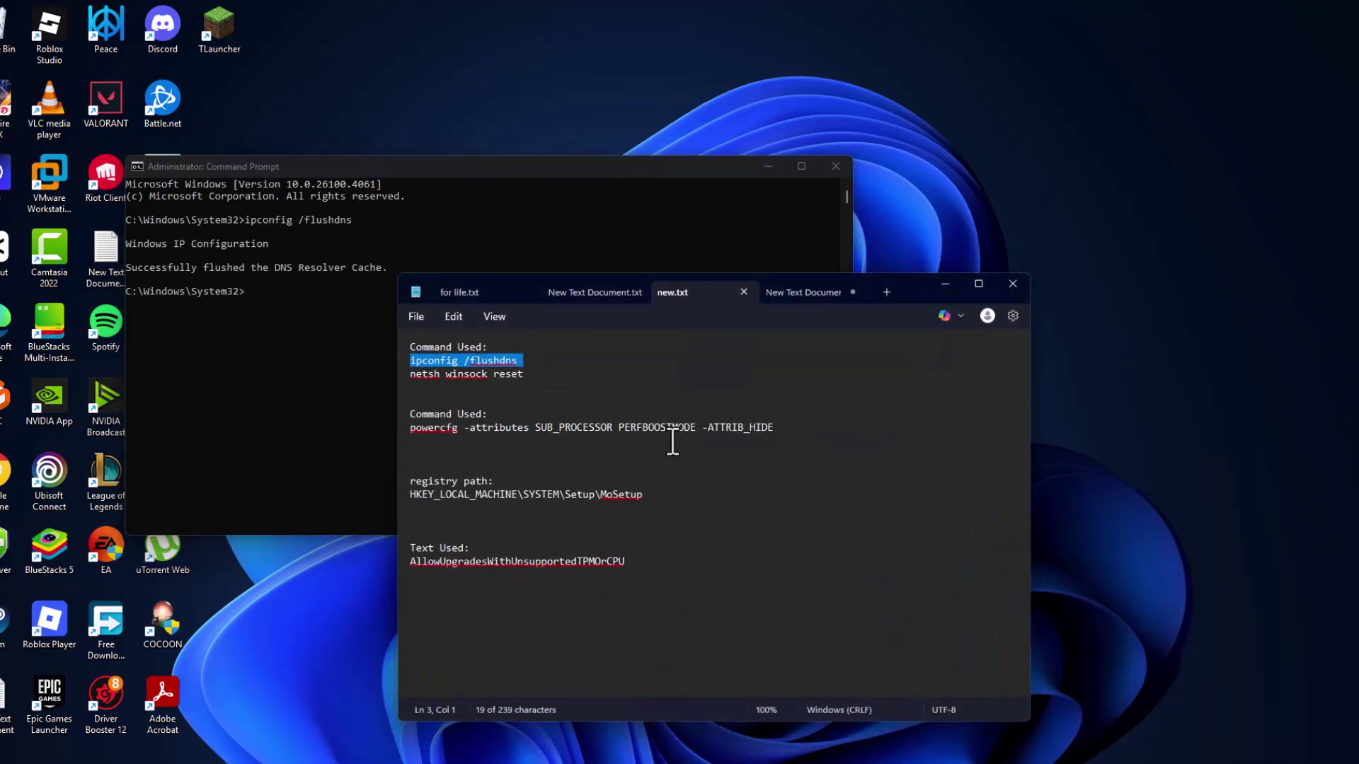
pyautogui.click(572, 383)
pyautogui.hotkey('shift', 'Up')
pyautogui.hotkey('ctrl', 'c')
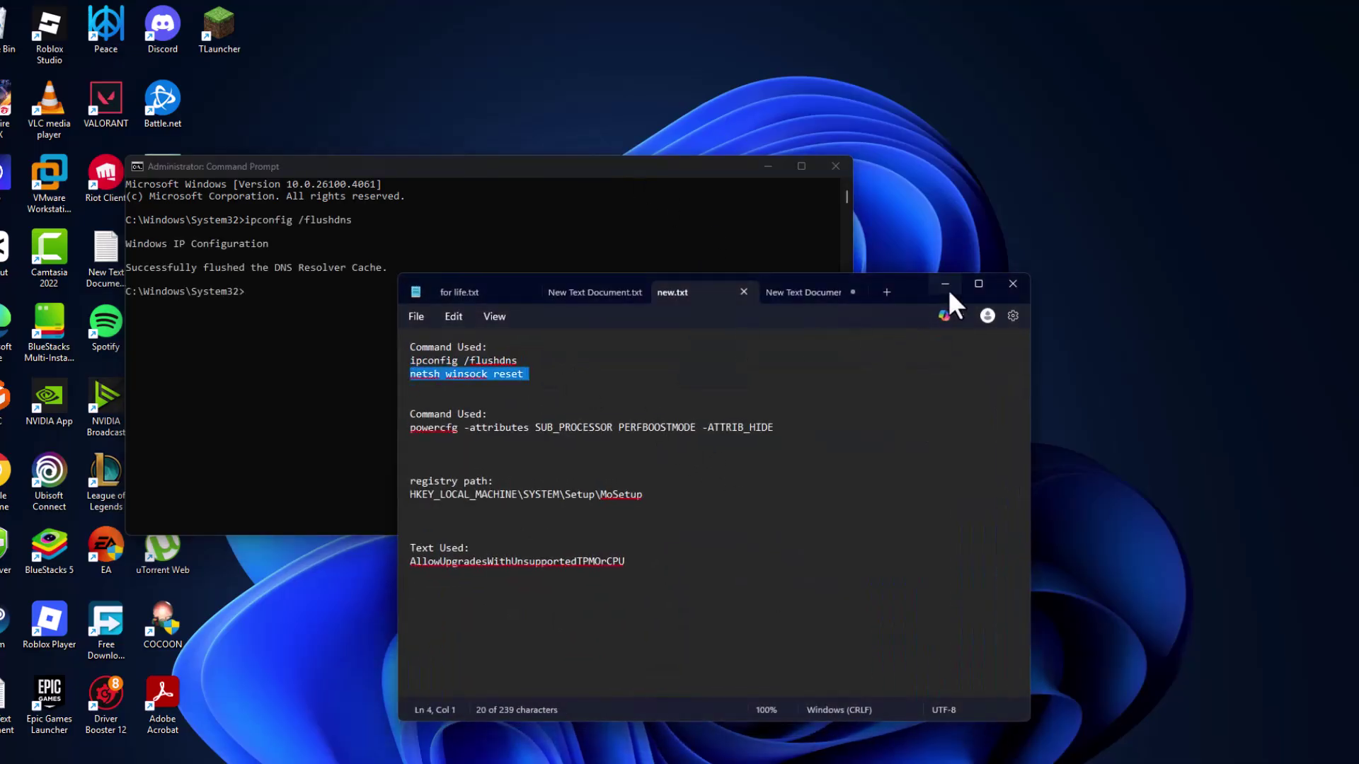
pyautogui.click(944, 285)
pyautogui.click(502, 164)
pyautogui.hotkey('ctrl', 'v')
pyautogui.press('Return')
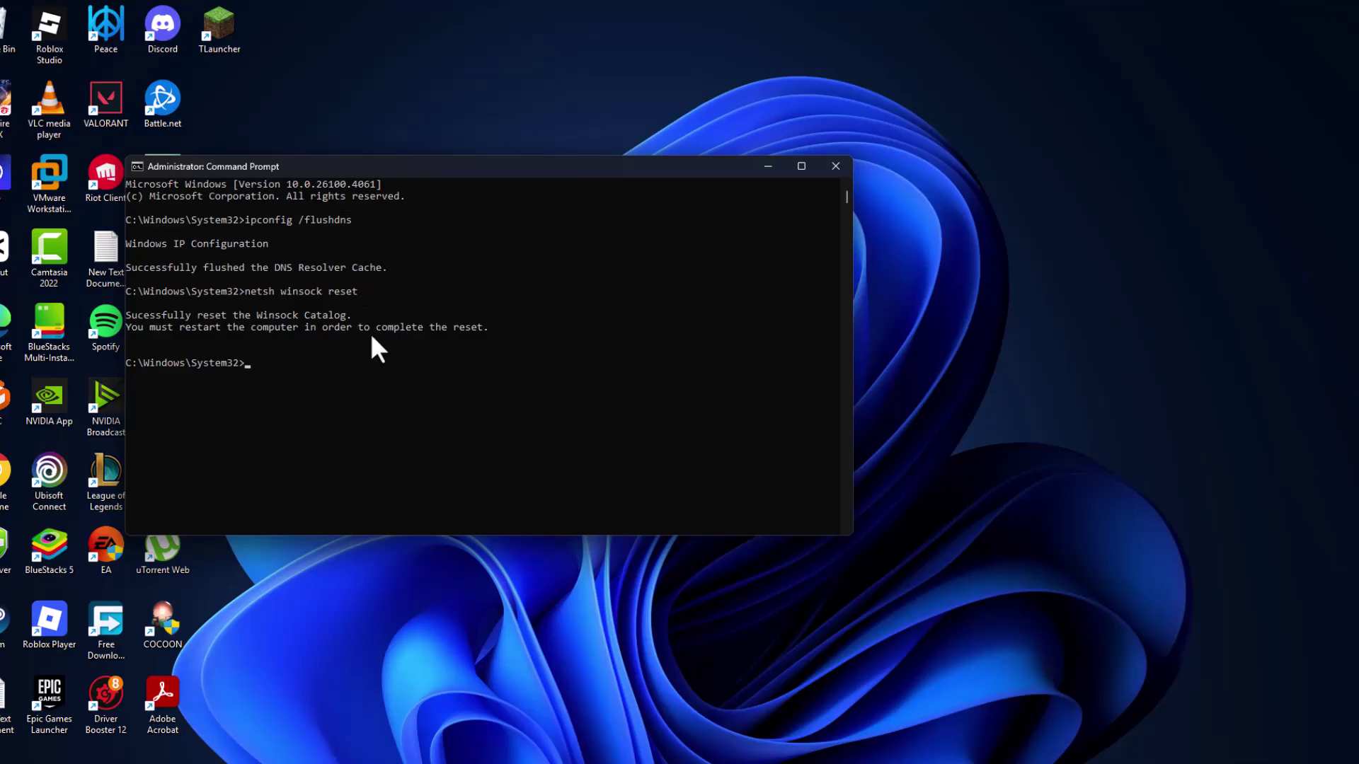
# Close the prompt and turn off TCP/IPv6 in Wi-Fi 2's properties via Control Panel
pyautogui.click(836, 166)
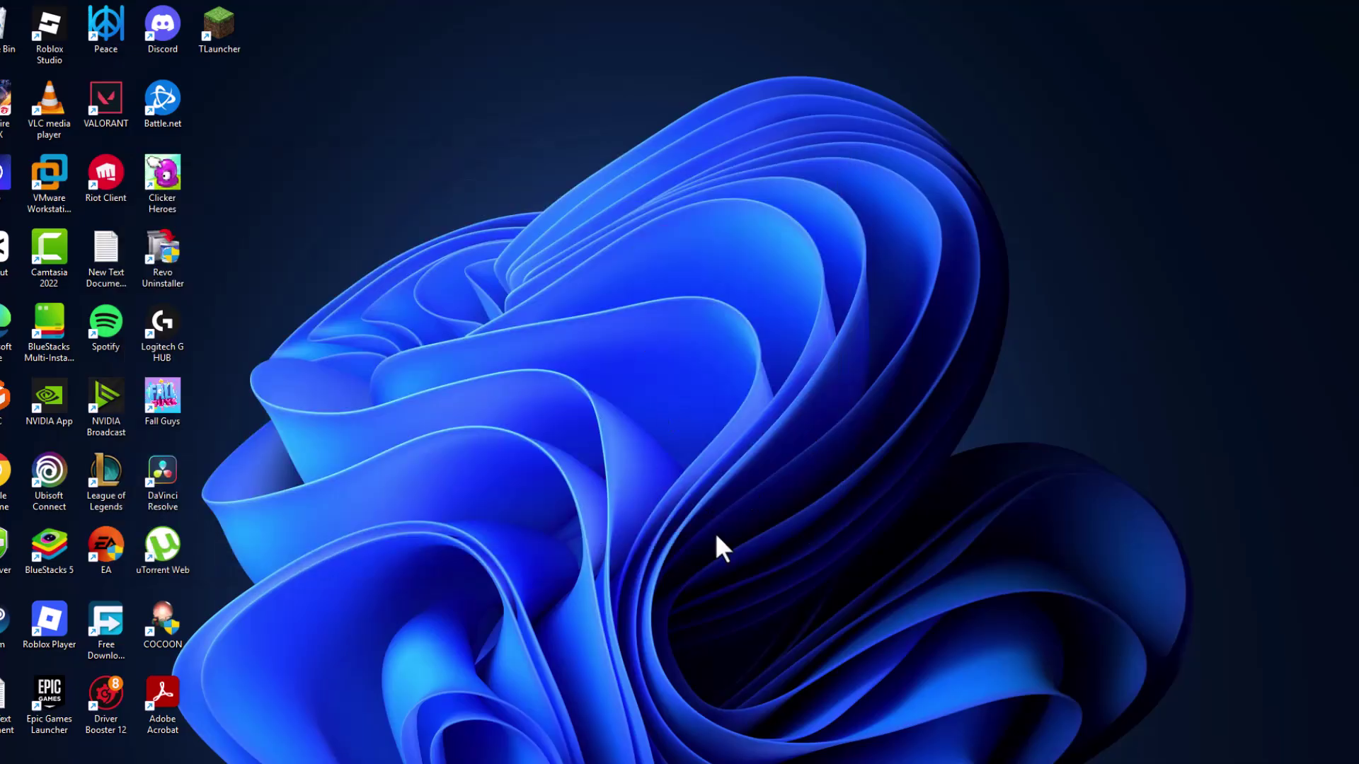
pyautogui.press('super')
pyautogui.write('control panel')
pyautogui.click(658, 321)
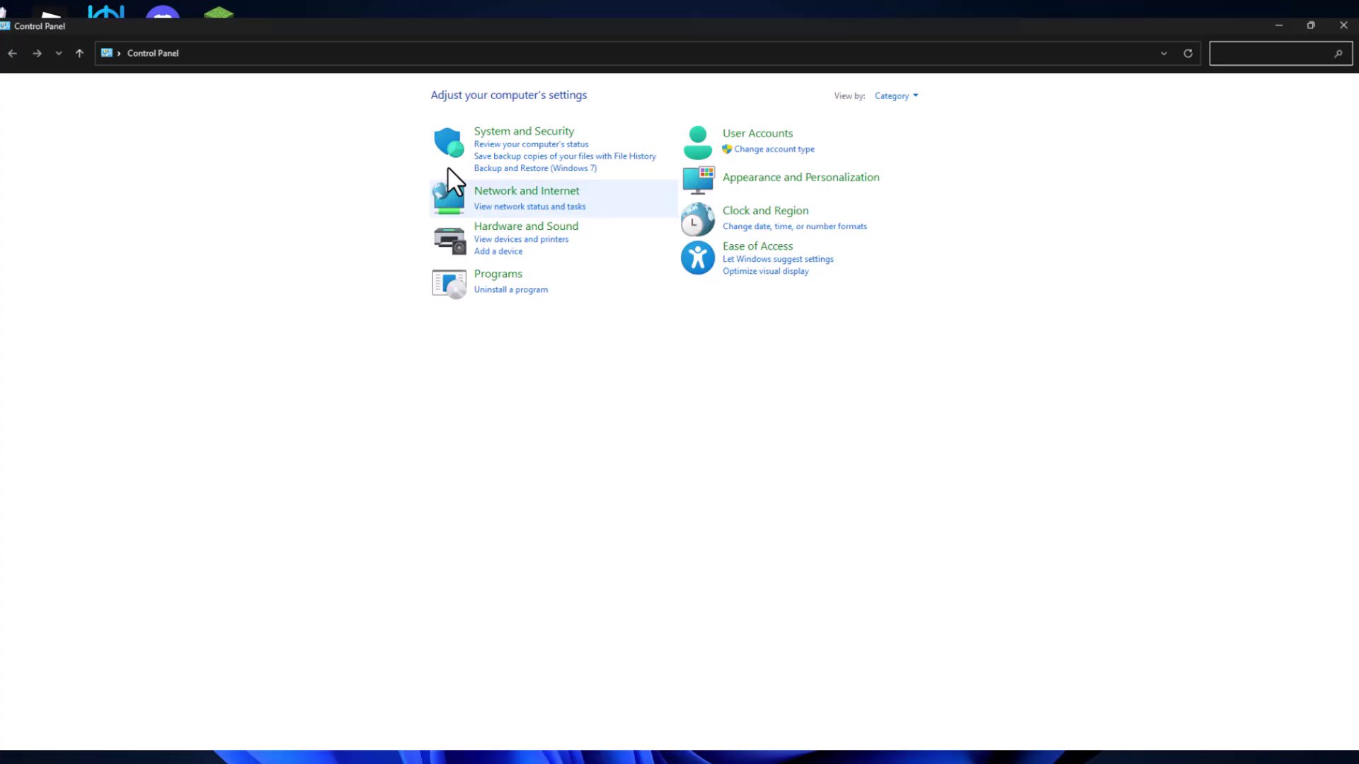
pyautogui.click(513, 199)
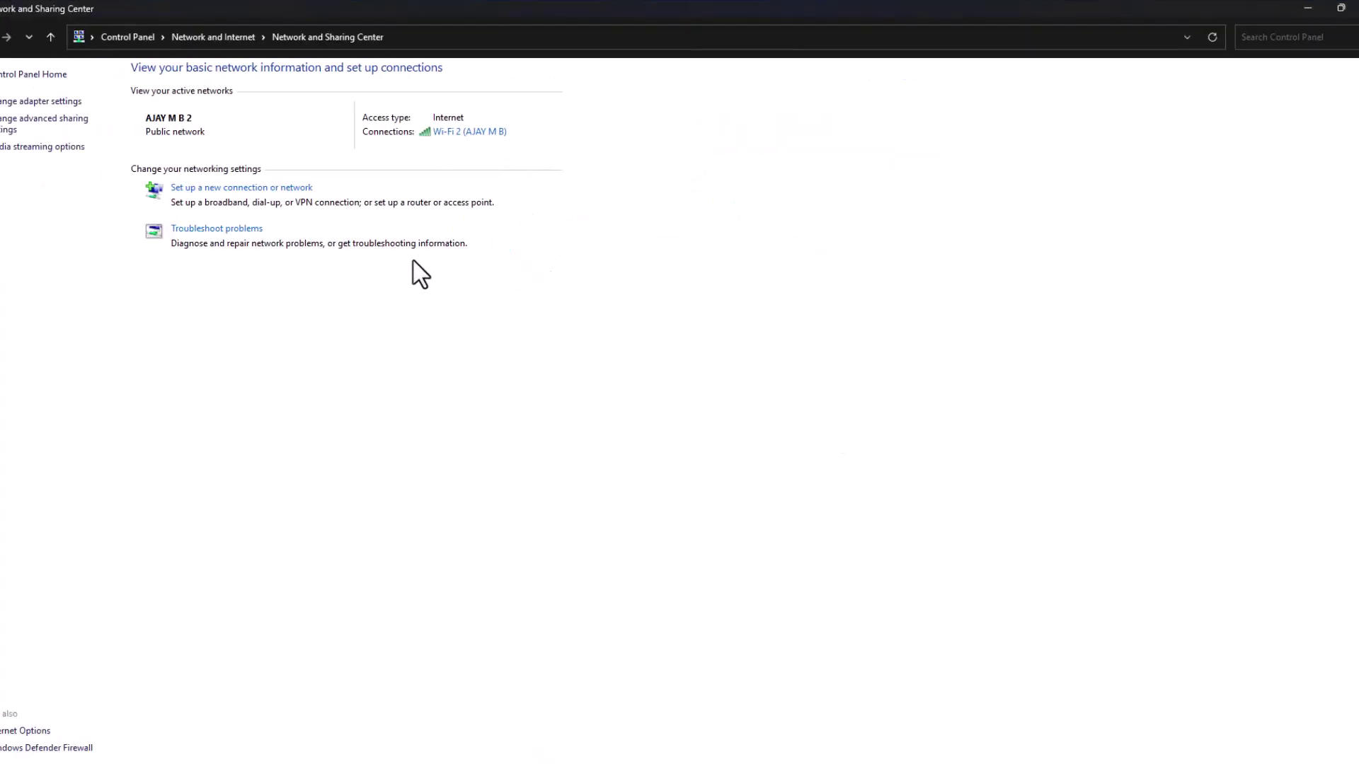
pyautogui.click(468, 131)
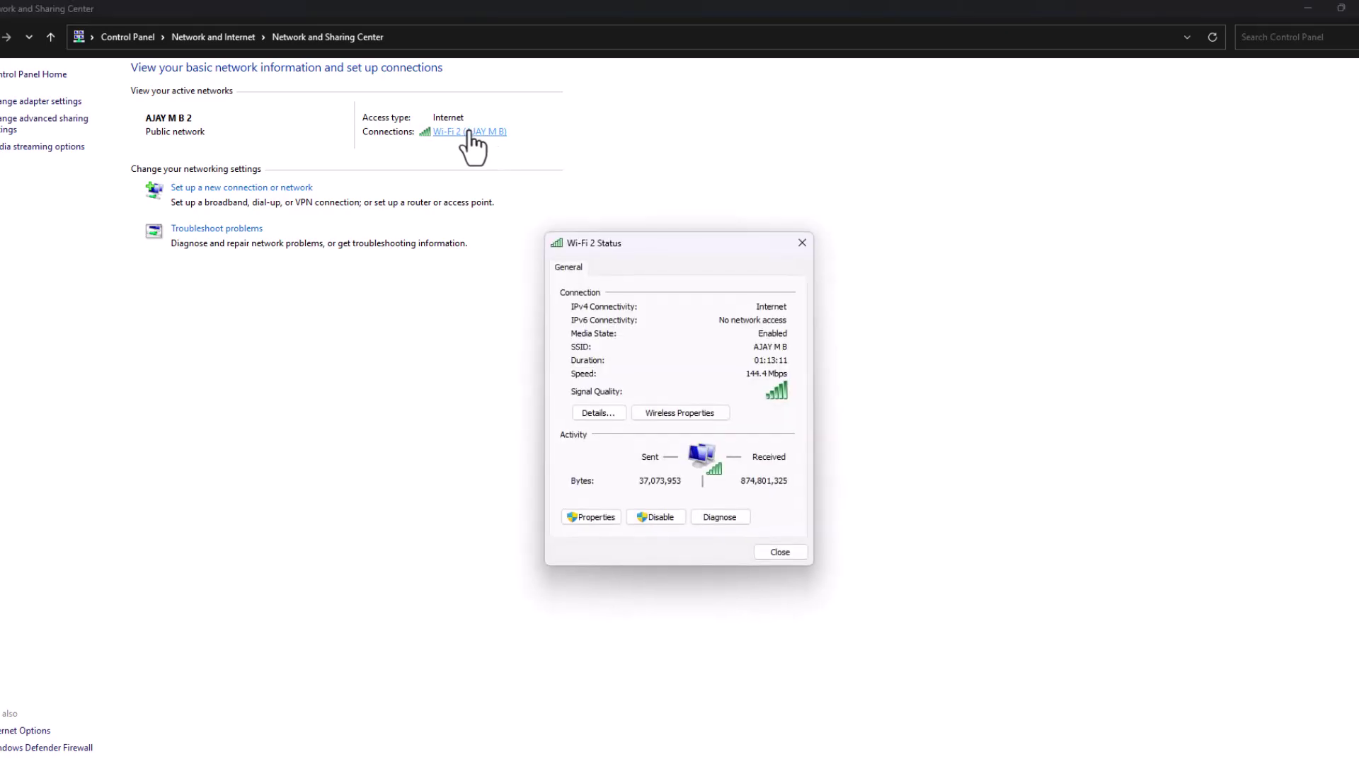
pyautogui.click(591, 517)
pyautogui.click(719, 425)
pyautogui.scroll(-1, 705, 409)
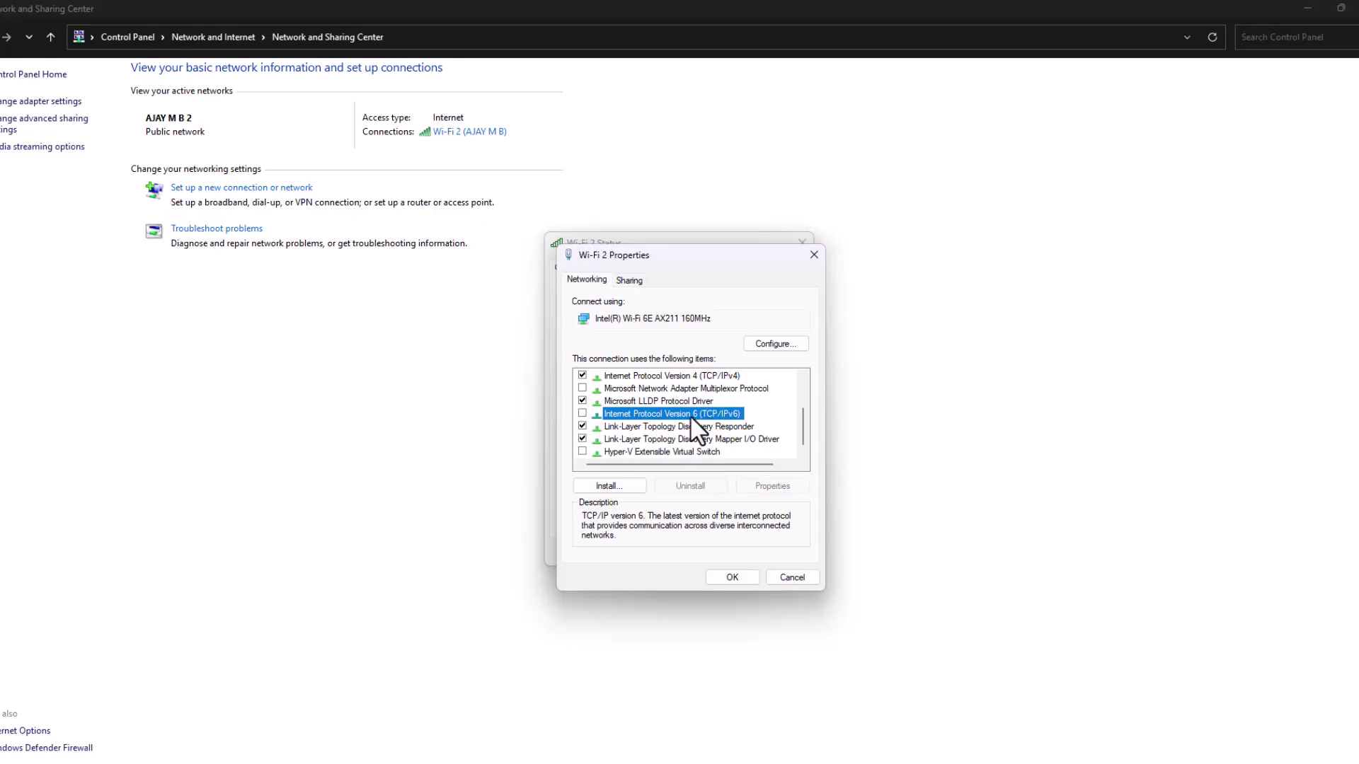
# Set Wi-Fi 2's IPv4 DNS servers to 8.8.8.8 and 8.8.4.4, then close the dialogs
pyautogui.click(624, 377)
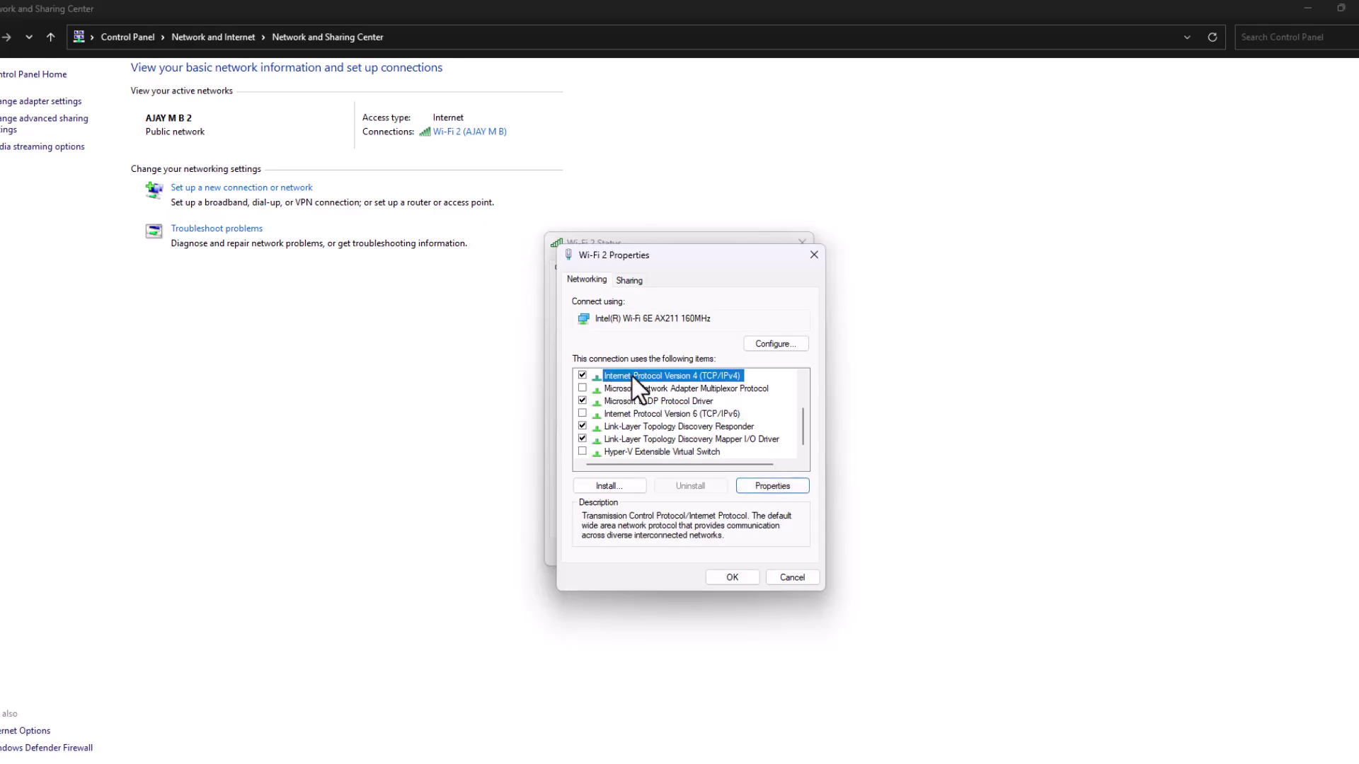
pyautogui.click(773, 487)
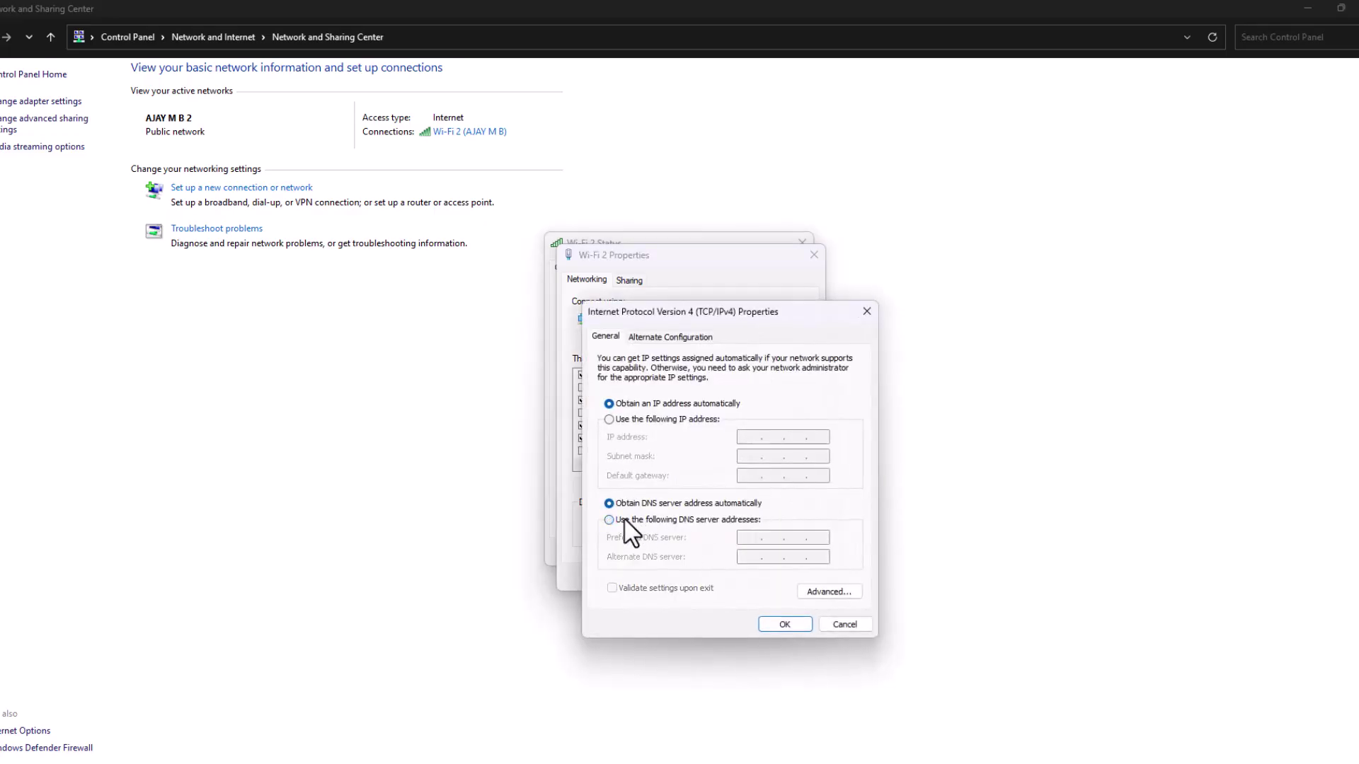
pyautogui.click(626, 522)
pyautogui.click(762, 532)
pyautogui.write('8...')
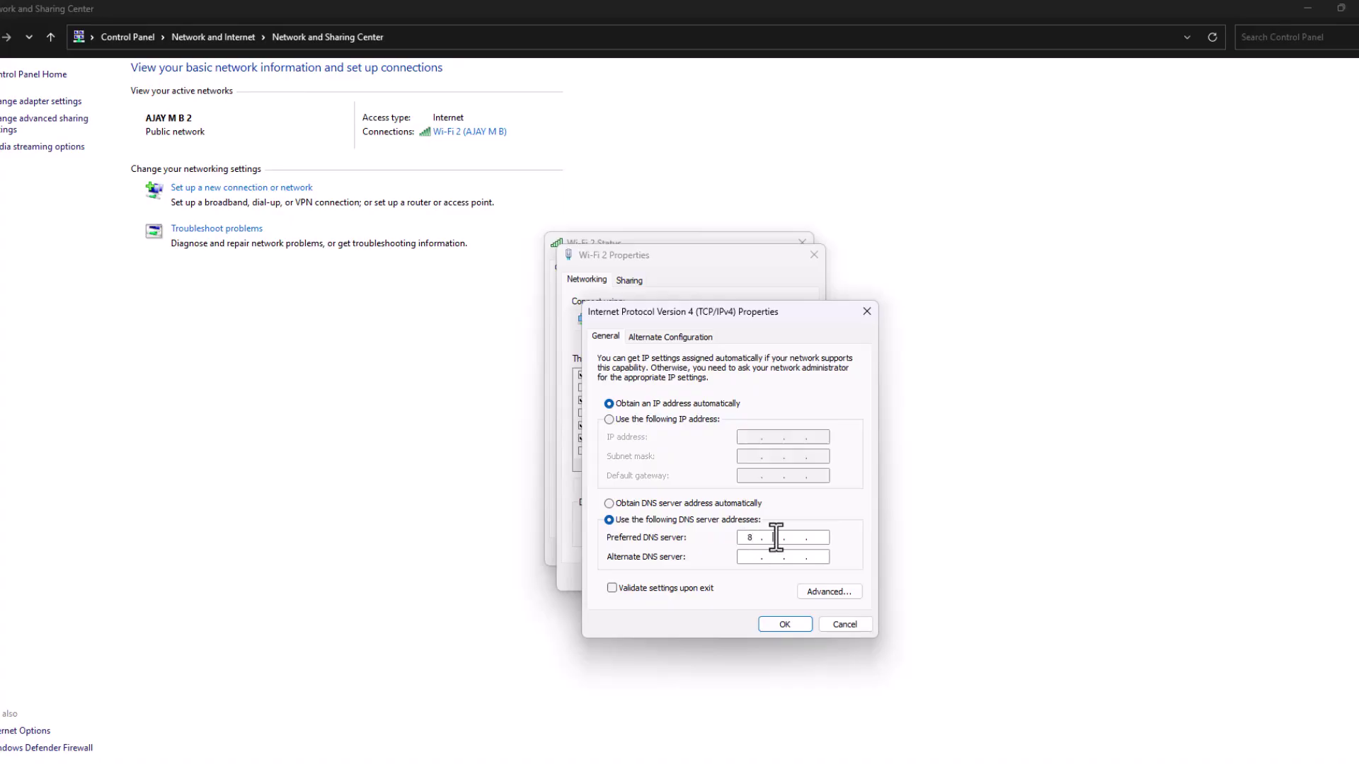
pyautogui.write('8.8.')
pyautogui.click(760, 561)
pyautogui.write('8.')
pyautogui.click(779, 623)
pyautogui.click(737, 580)
pyautogui.click(779, 553)
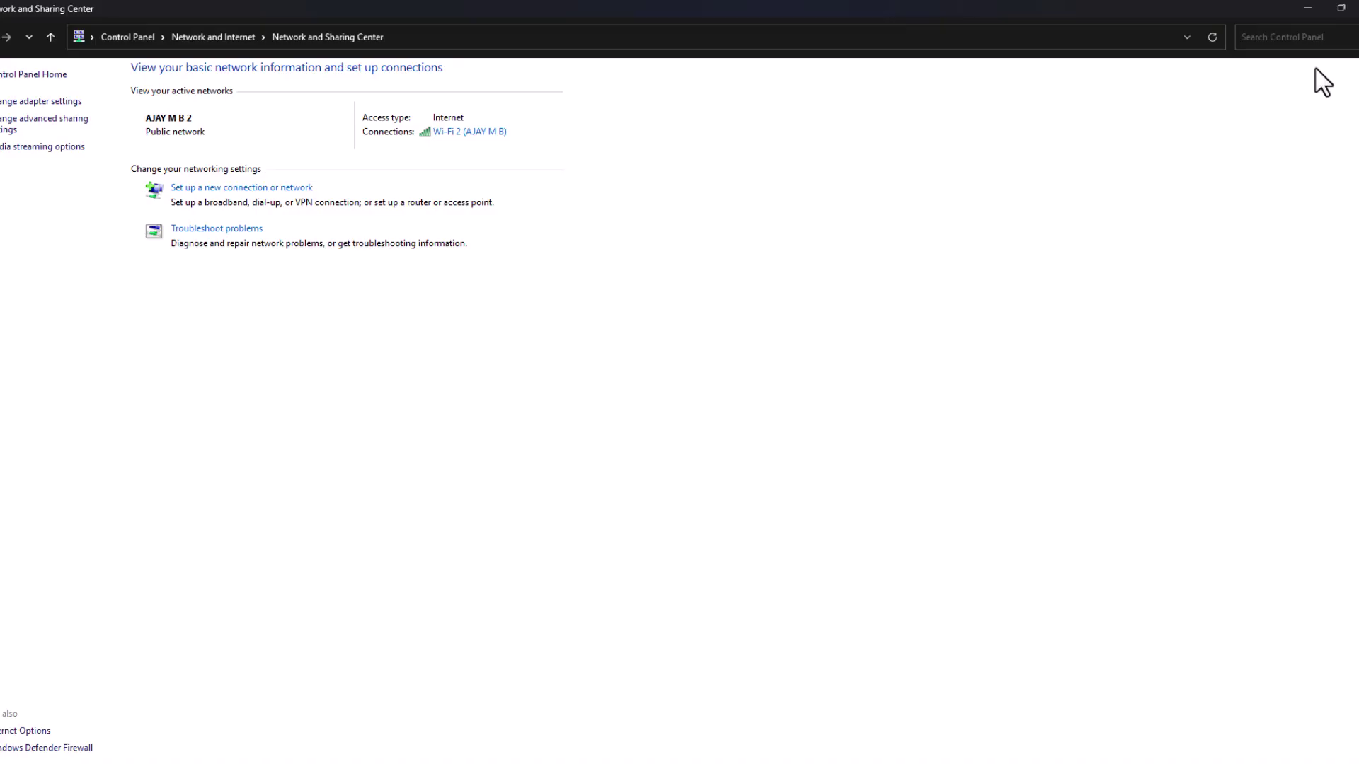
# Close Network and Sharing Center, open Network reset in Settings, choose Reset now, then answer No
pyautogui.click(1353, 9)
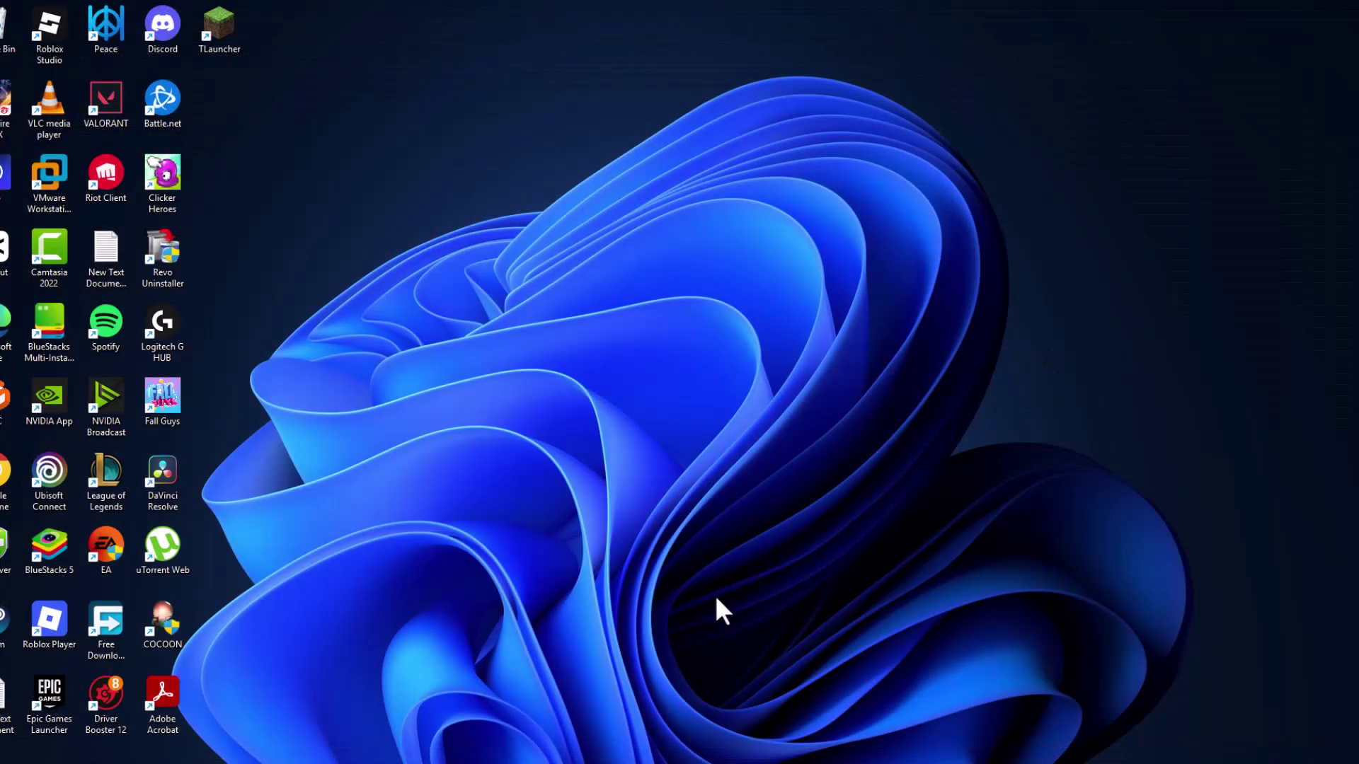
pyautogui.press('super')
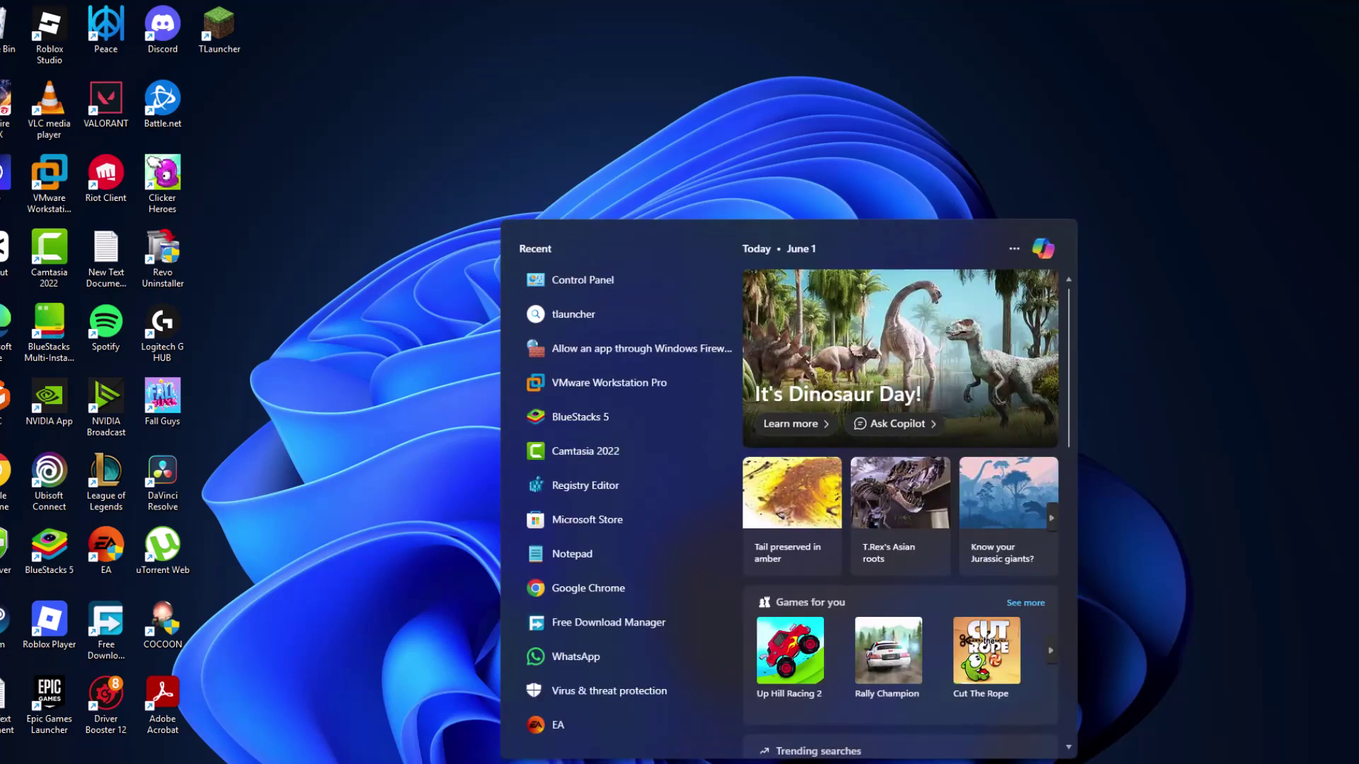
pyautogui.write('networ')
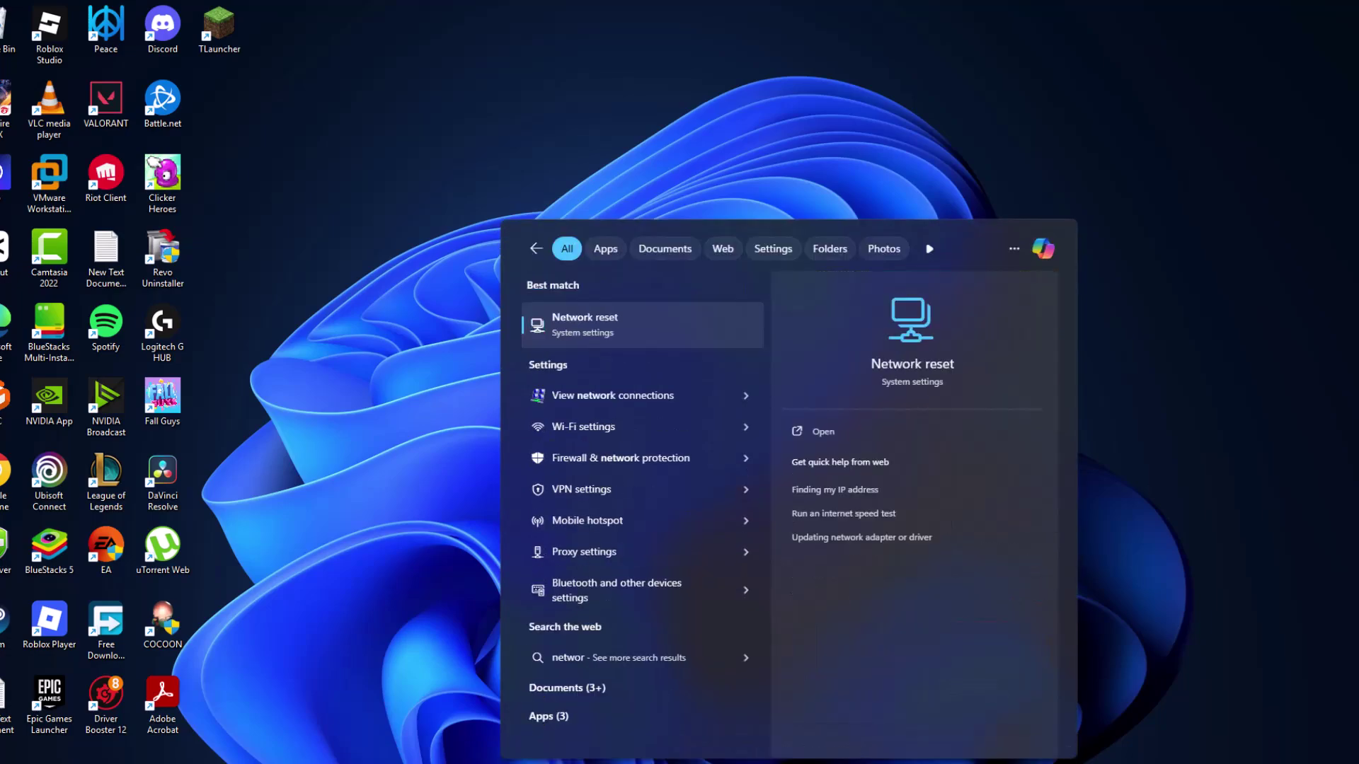
pyautogui.click(582, 338)
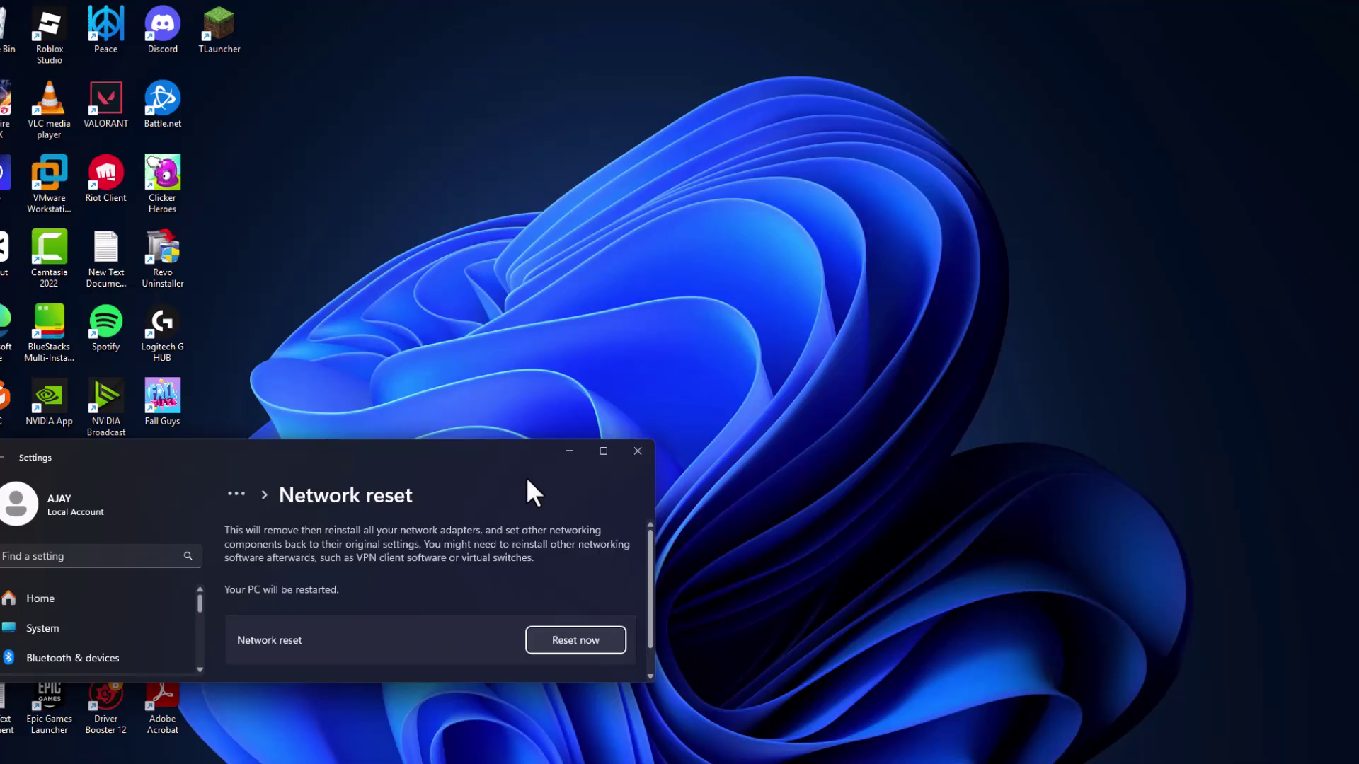
pyautogui.click(602, 451)
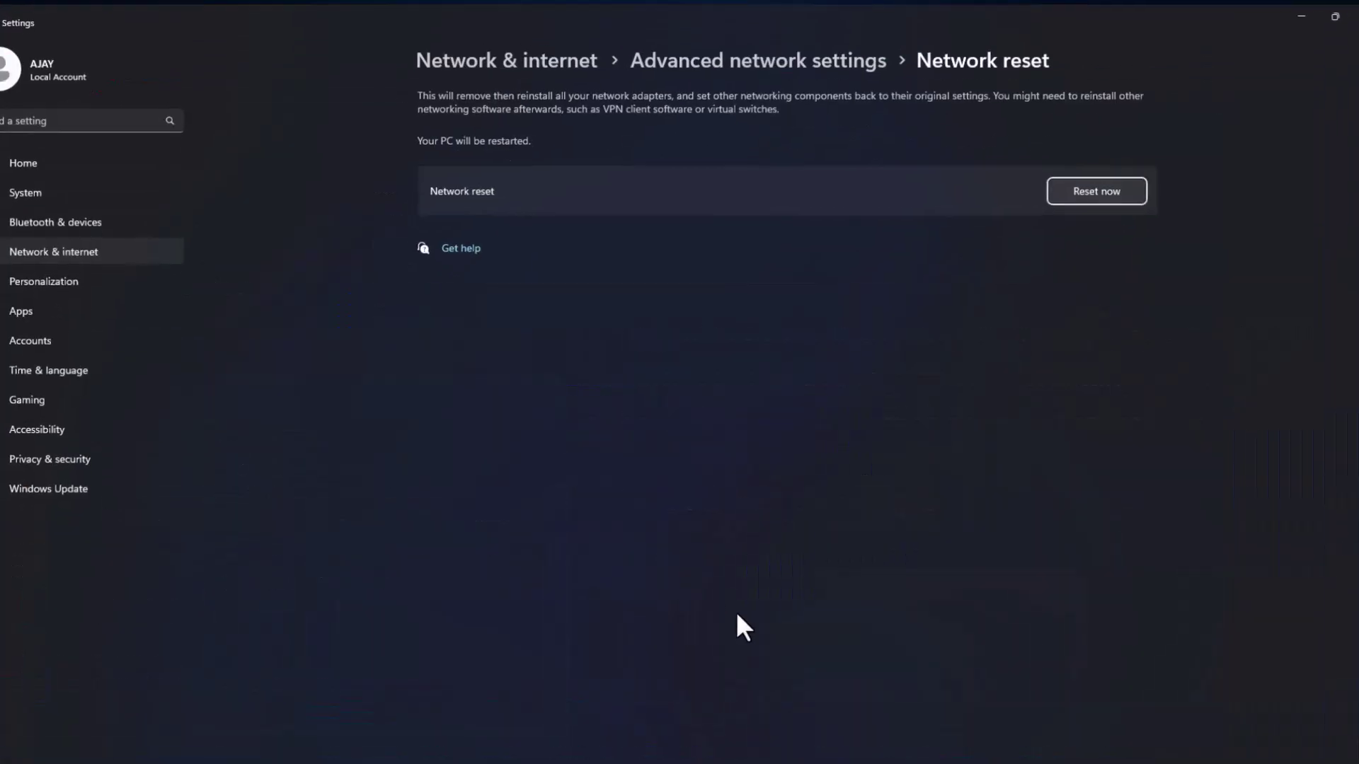
pyautogui.click(1141, 197)
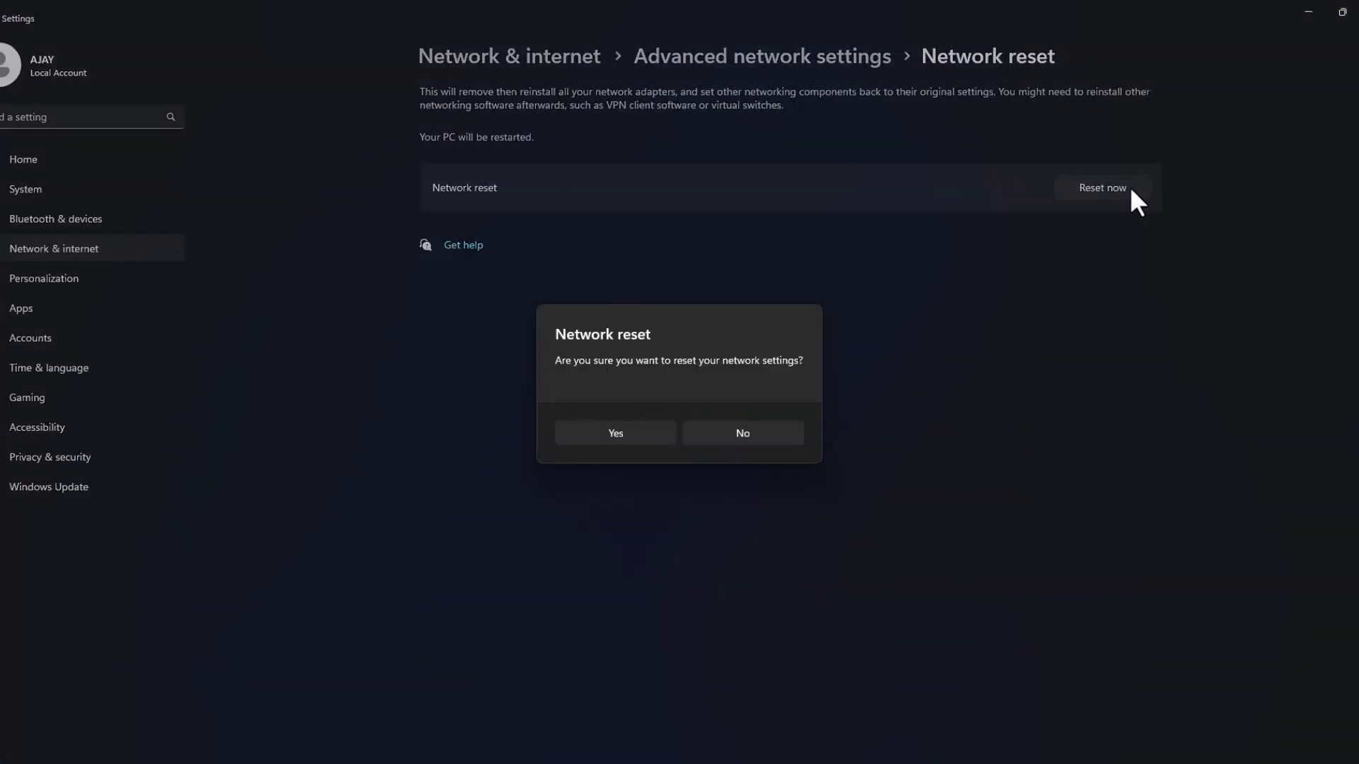
pyautogui.click(764, 433)
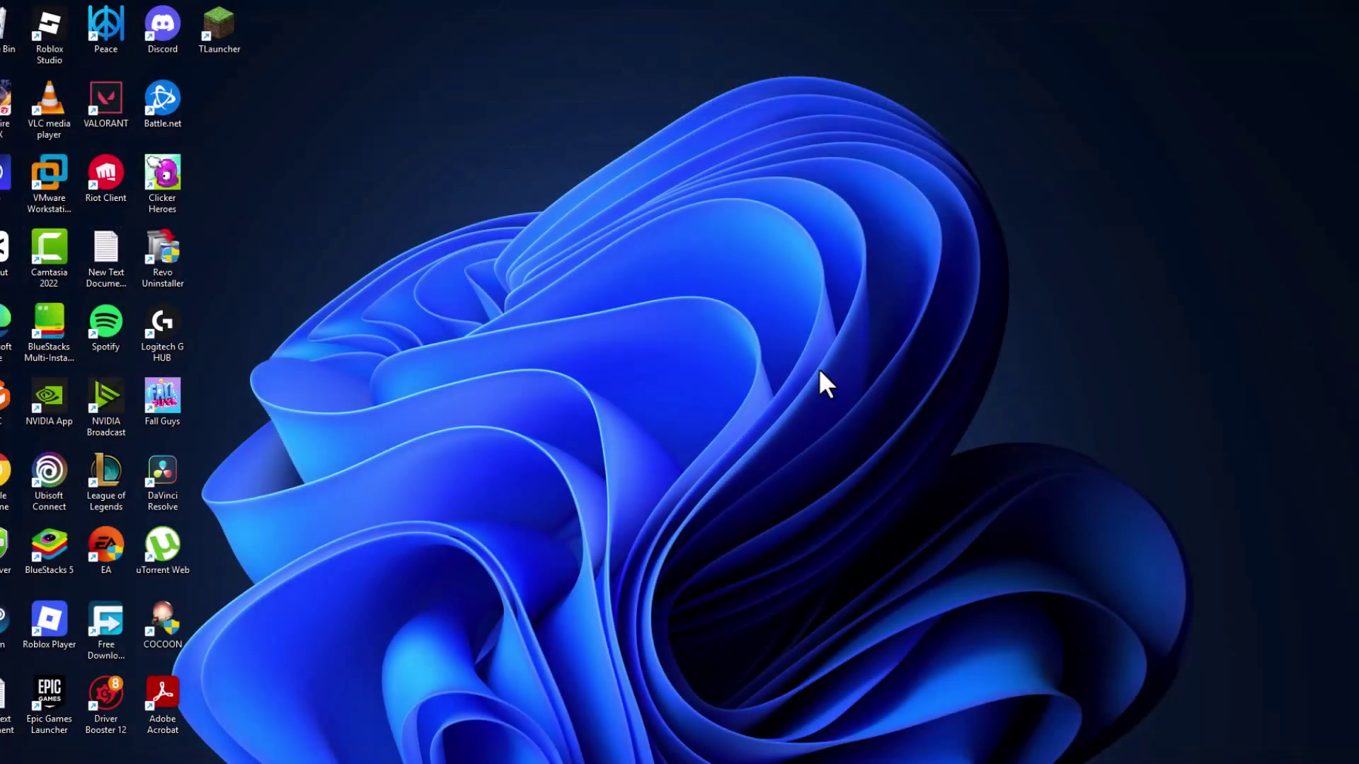